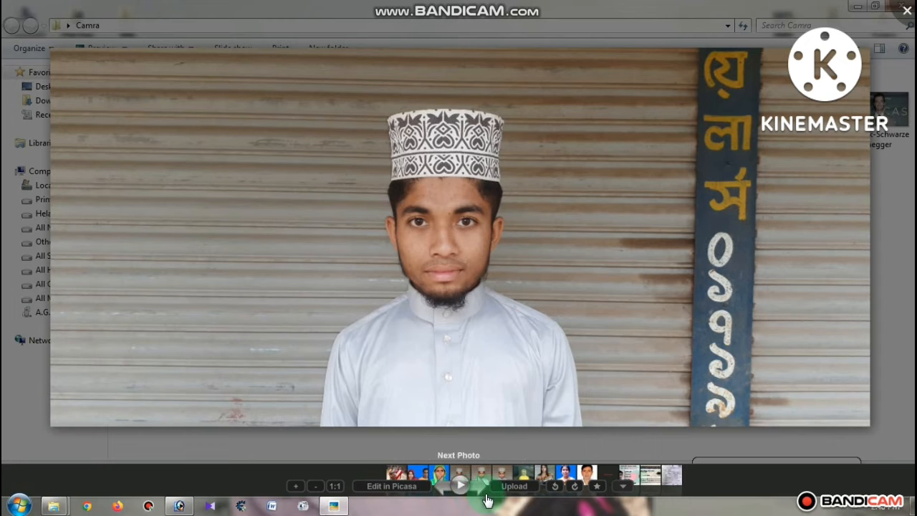
Compare the portrait photos 20220819_144145, 20220819_144202 and 20220819_144209 in the photo viewer and close it
click(478, 490)
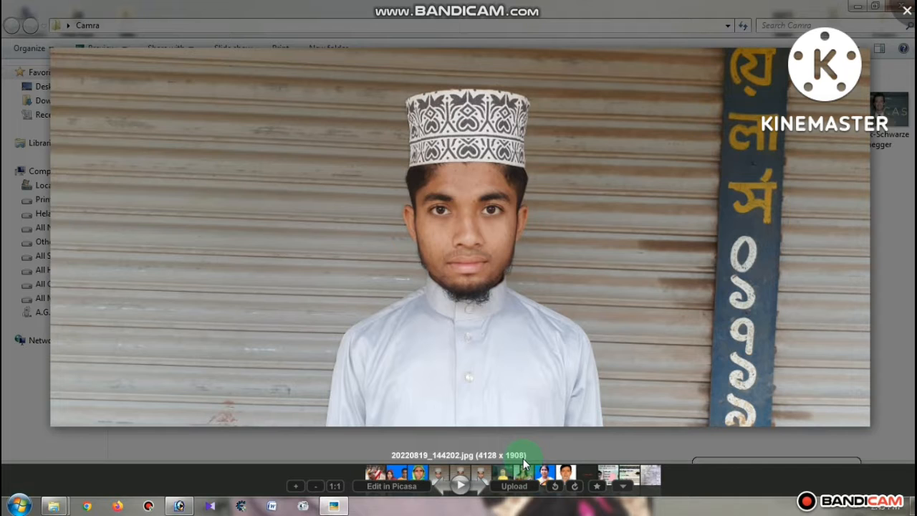
key(Right)
key(Right)
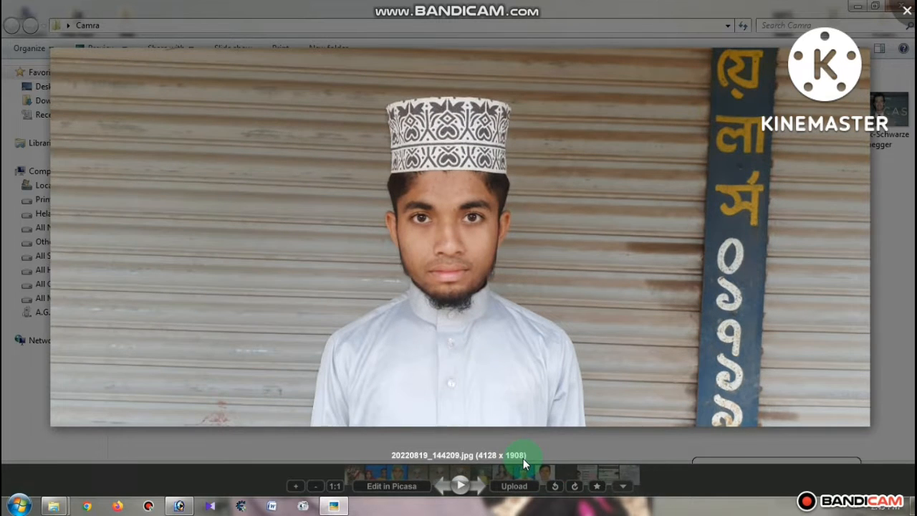
key(Left)
key(Left)
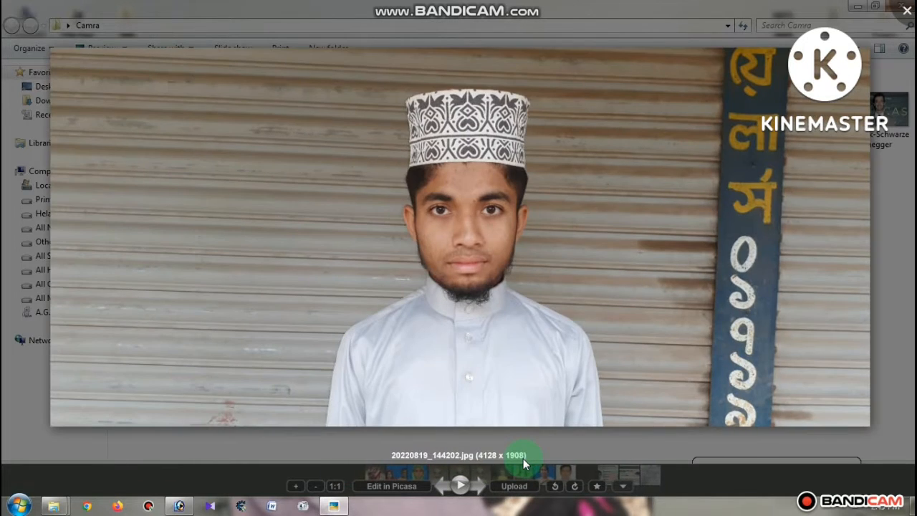
key(Left)
key(Left)
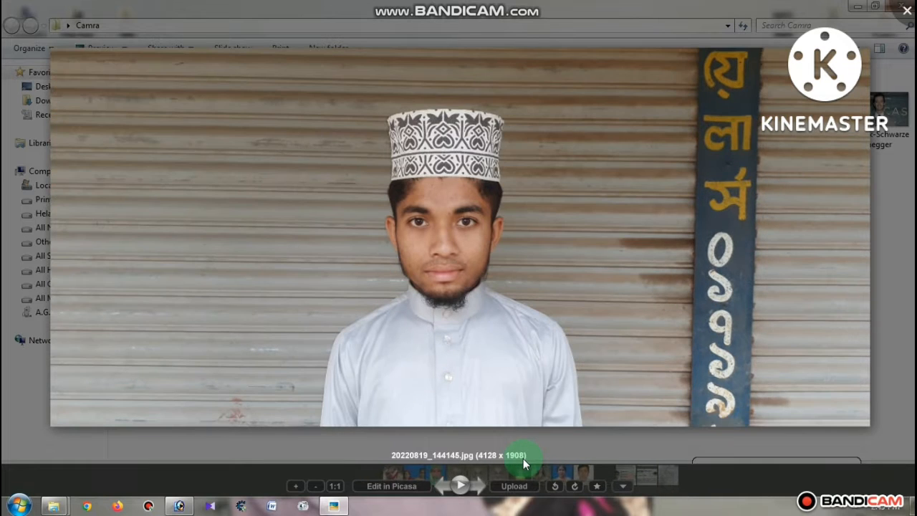
key(Right)
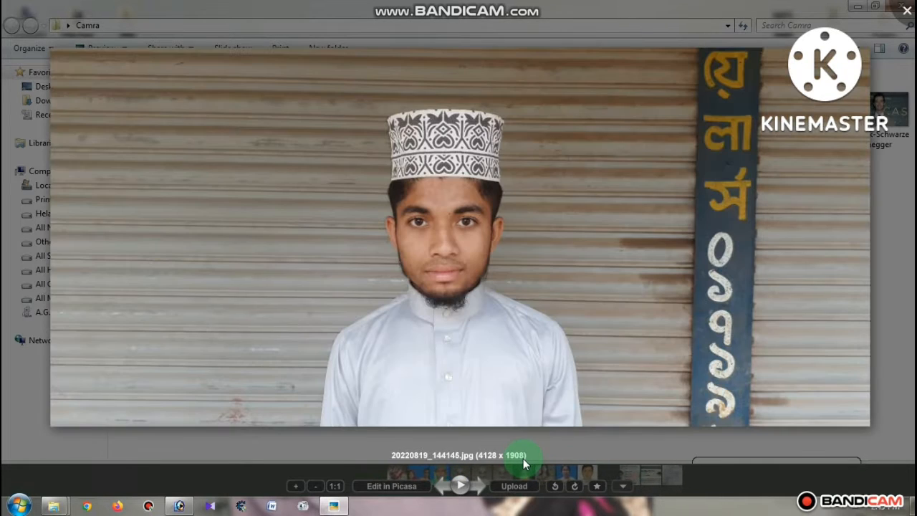
key(Right)
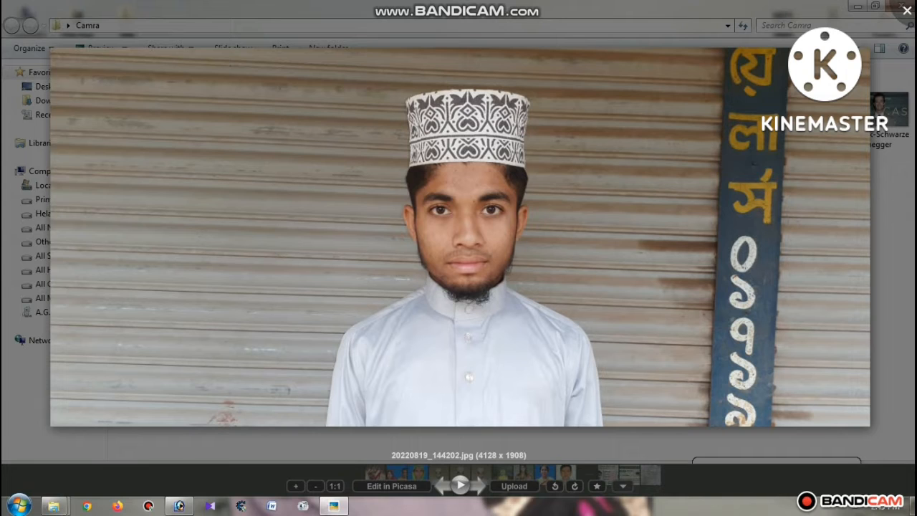
key(Escape)
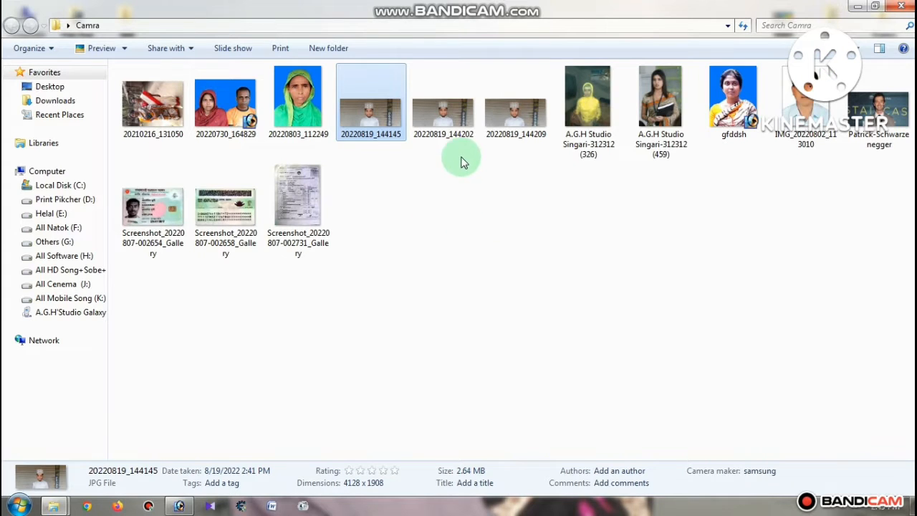
Open the photo 20220819_144202 from the Camra folder in Photoshop and maximize its document window
drag(443, 111, 368, 248)
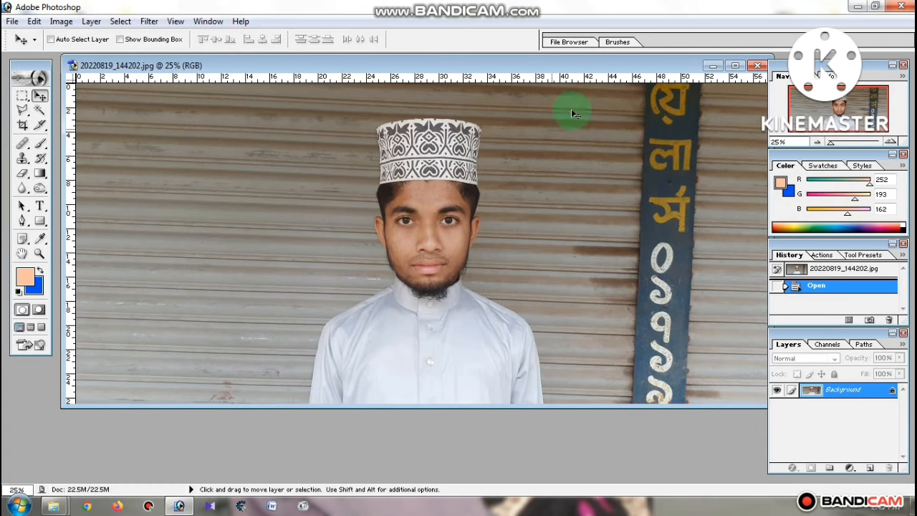
double_click(569, 66)
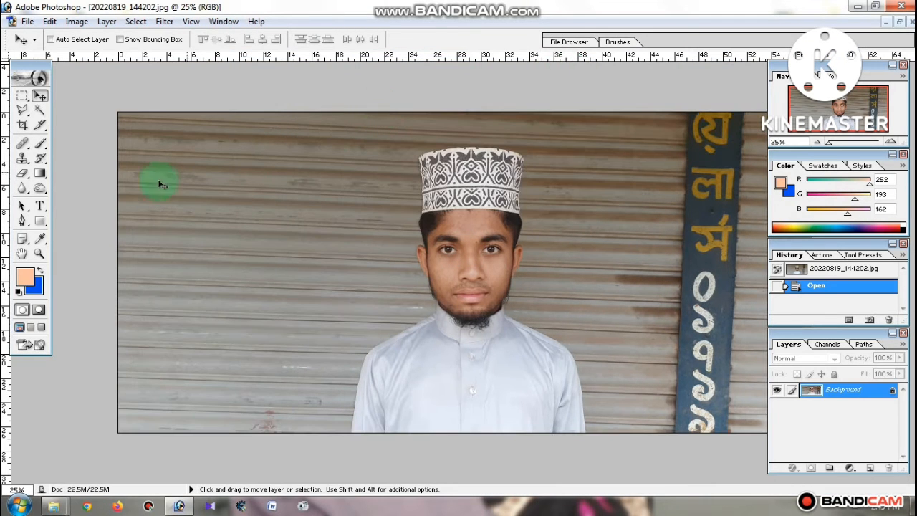
Crop the photo around the man's head and chest at 36 mm × 46 mm and 300 pixels/inch
click(22, 125)
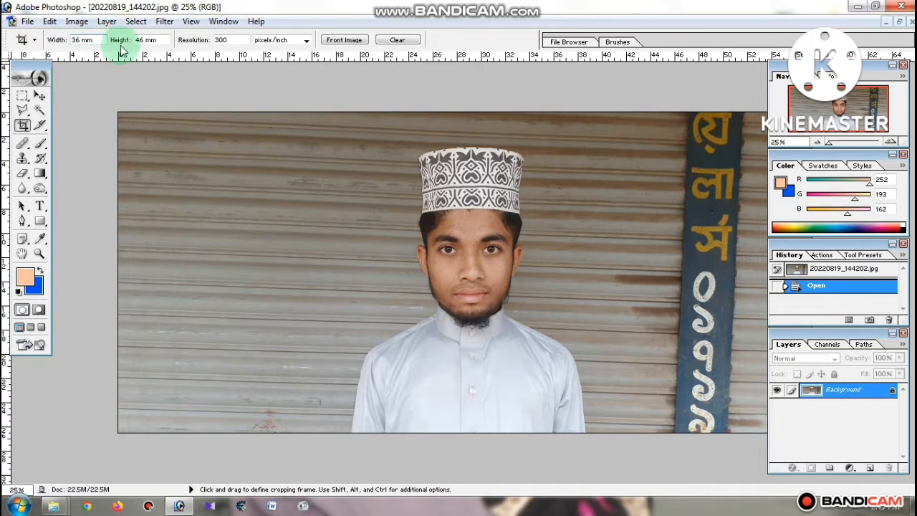
click(92, 40)
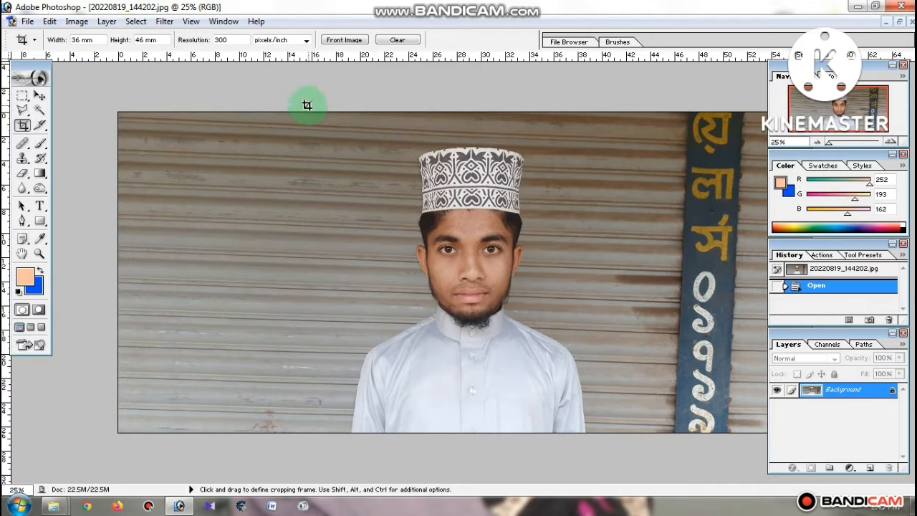
drag(302, 106, 613, 466)
drag(480, 366, 520, 369)
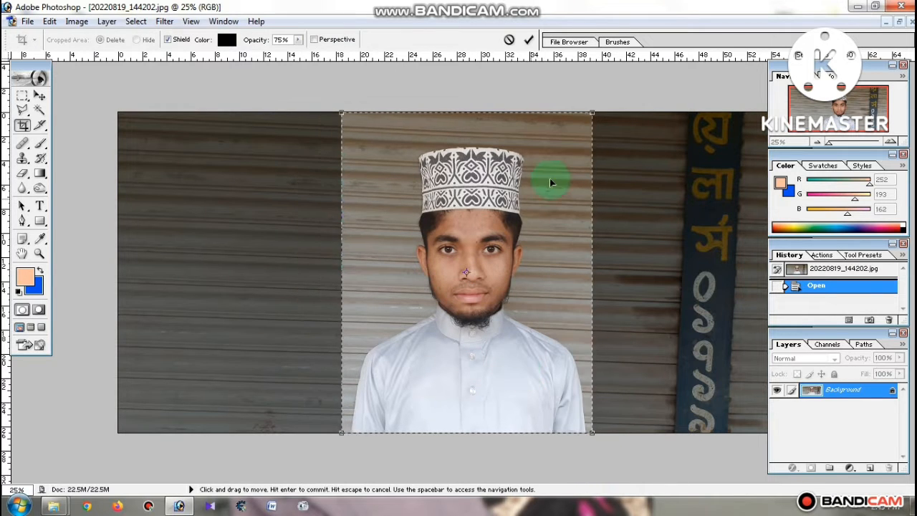
double_click(486, 375)
scroll(488, 372, up, 7)
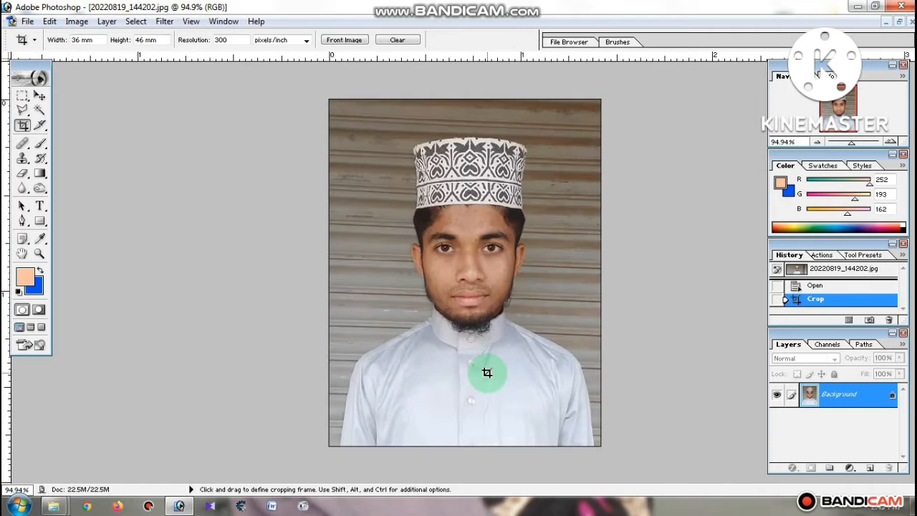
Select the whole canvas and scale the portrait up to about 117.4% from its centre with Free Transform
scroll(487, 373, down, 8)
key(ctrl+a)
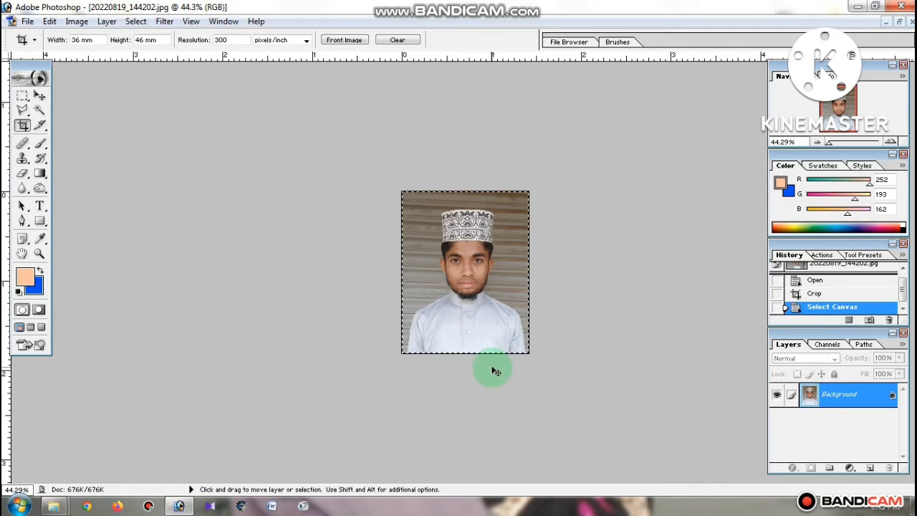
key(ctrl+t)
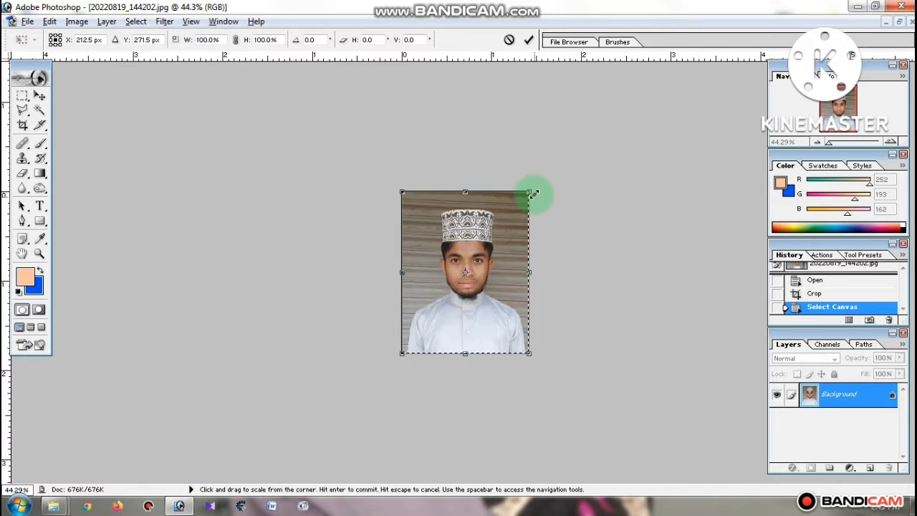
drag(531, 189, 551, 187)
key(ctrl+plus)
key(ctrl+plus)
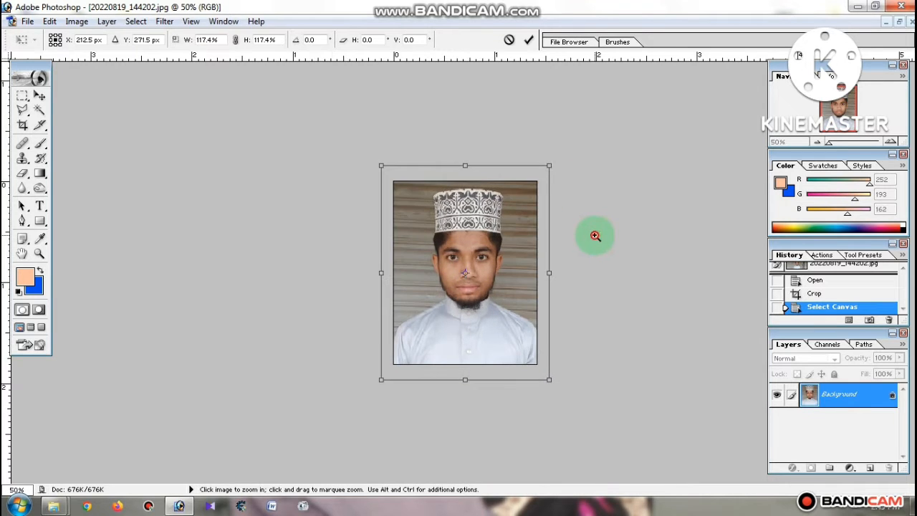
Shift the scaled portrait left and down to X 208.0 px and Y 279.0 px, and apply the transform
key(Left)
key(Left)
key(Left)
key(Left)
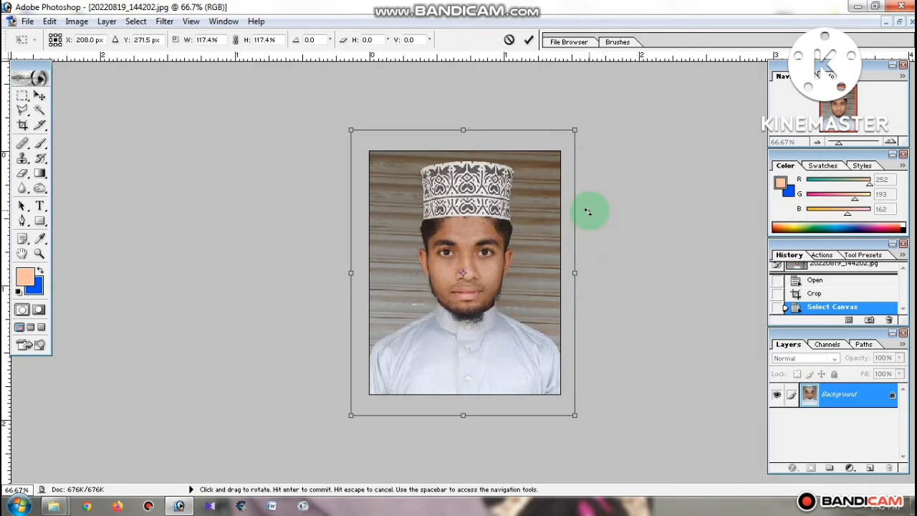
key(Down)
key(Down)
key(Down)
key(Down)
key(Down)
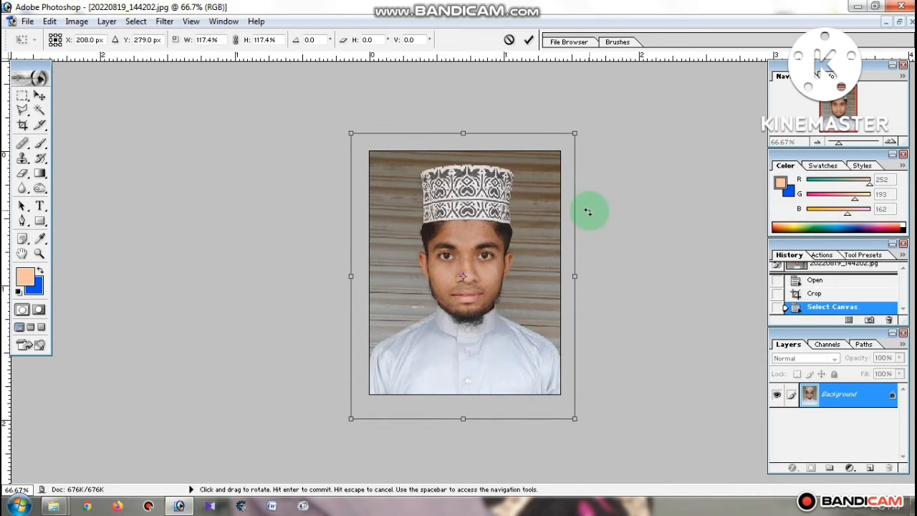
key(Return)
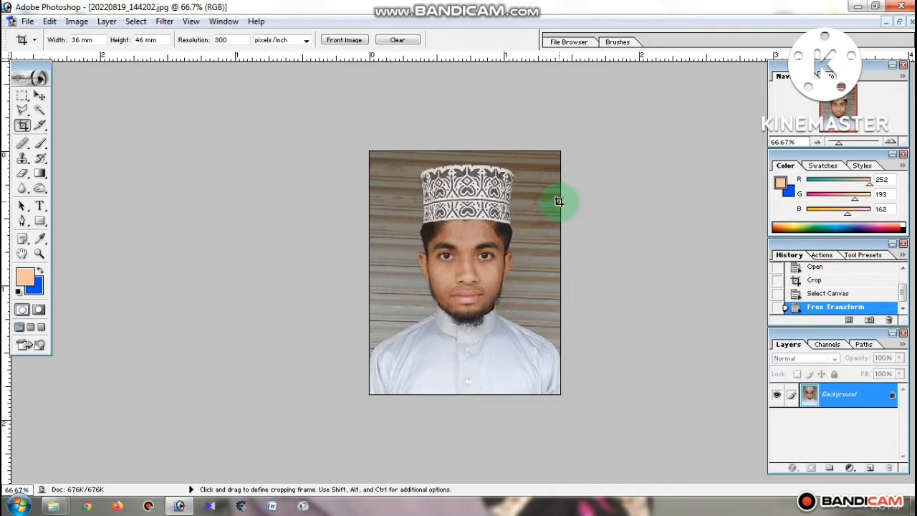
Deselect the canvas and crop the full portrait again at 36 mm × 46 mm
click(364, 73)
drag(365, 132, 578, 425)
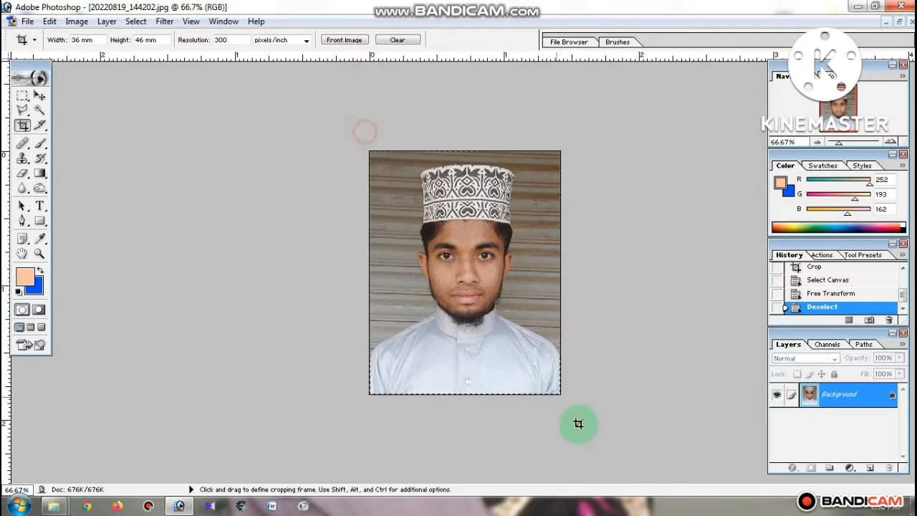
double_click(513, 374)
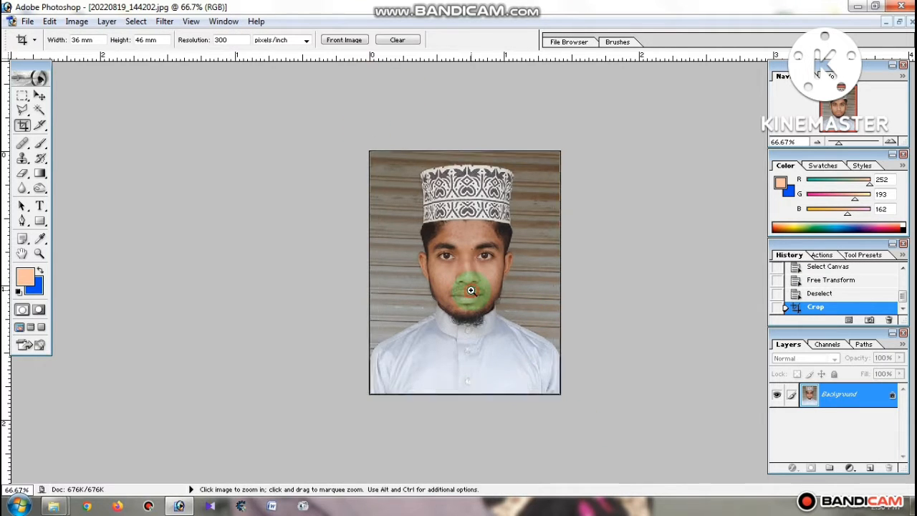
Examine the man's face and beard outline up close, and return to the full portrait at 100%
ctrl+click(471, 292)
ctrl+click(471, 291)
ctrl+click(471, 291)
ctrl+click(471, 290)
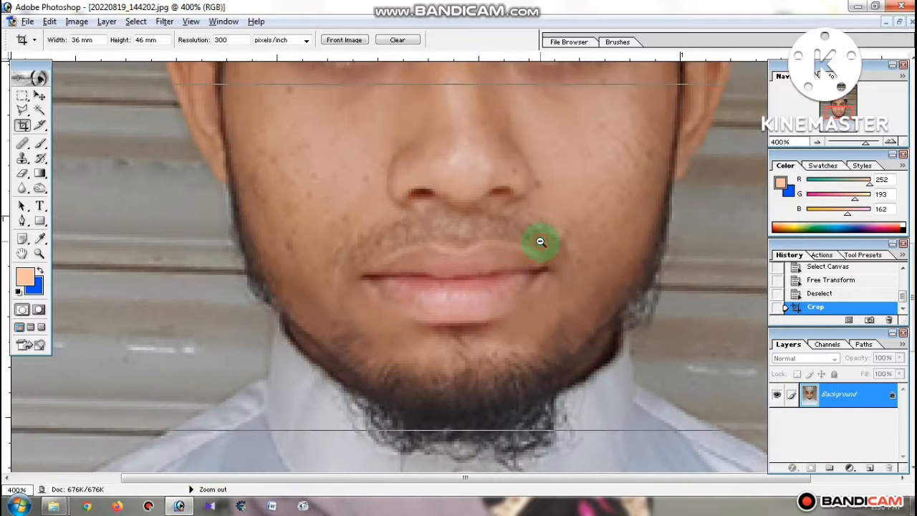
alt+click(540, 244)
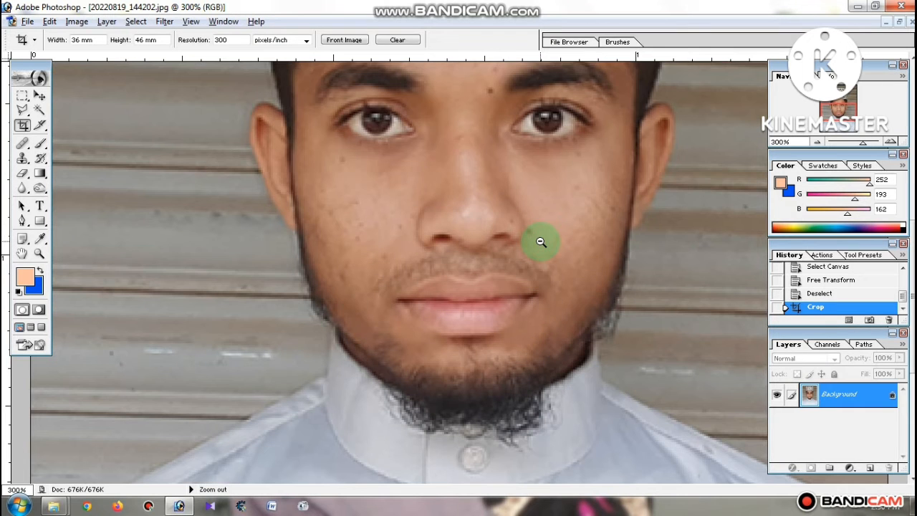
ctrl+click(402, 248)
alt+click(405, 244)
alt+click(407, 245)
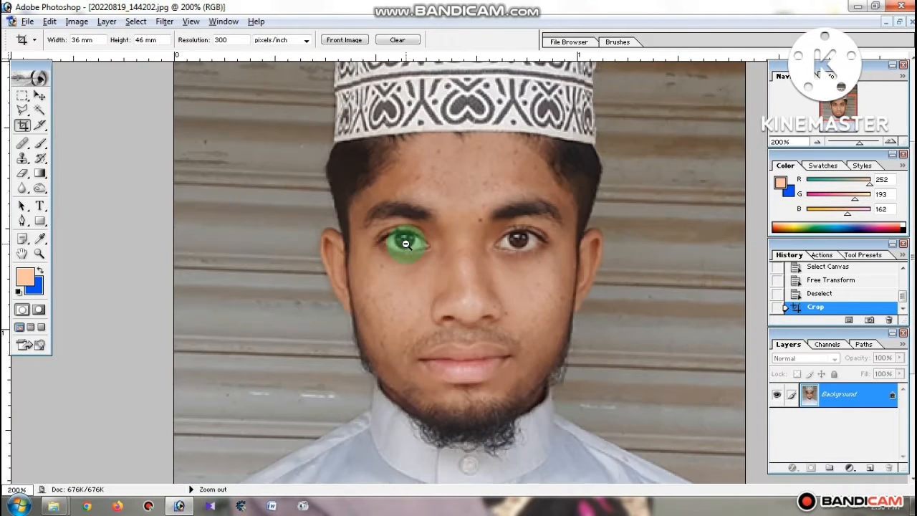
alt+click(451, 143)
Start a Pen tool path outside the canvas's lower-left edge and trace it along the left shoulder to the collar
click(26, 208)
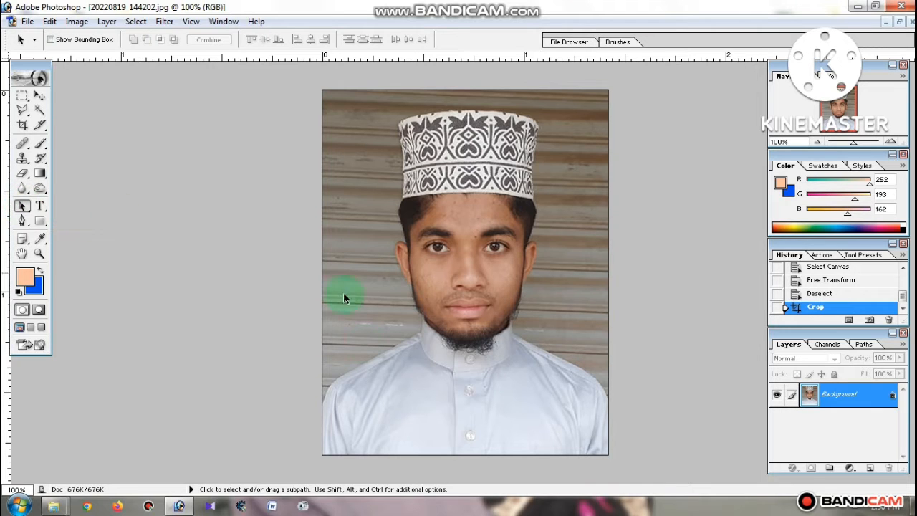
click(23, 220)
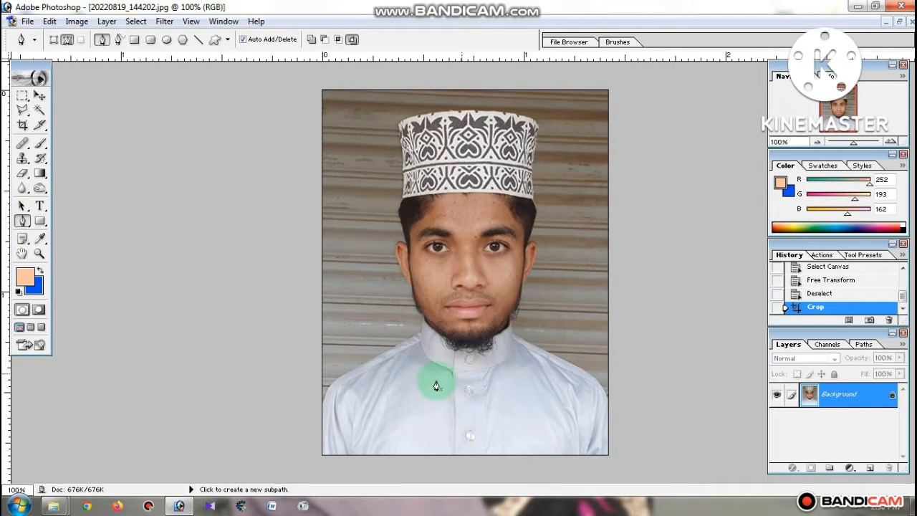
click(268, 440)
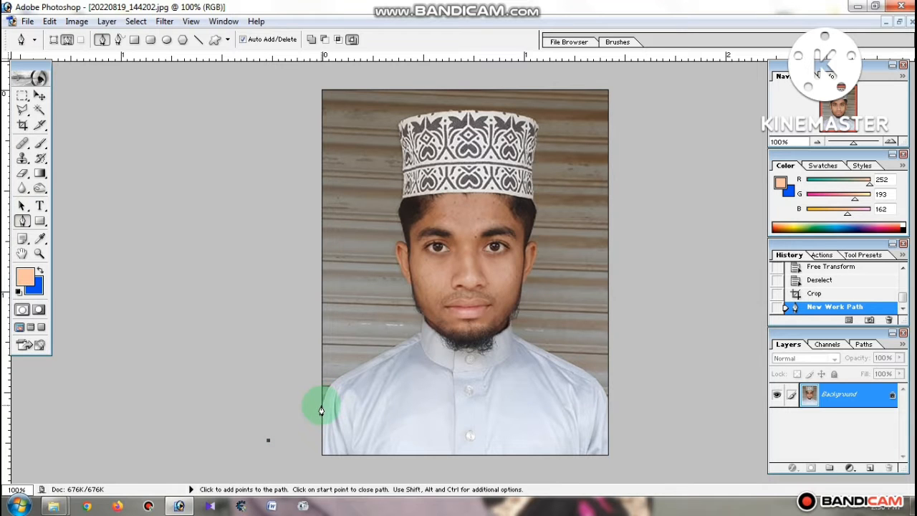
click(321, 406)
key(ctrl+space)
click(380, 384)
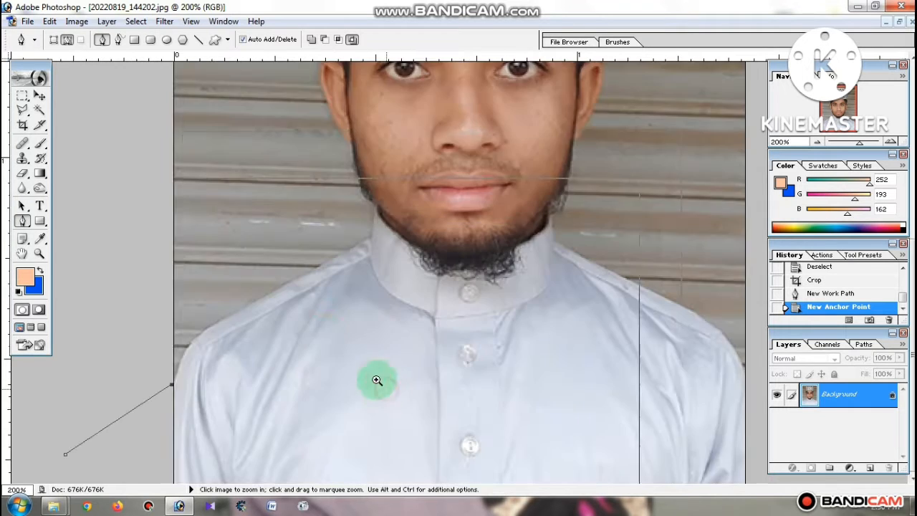
click(377, 381)
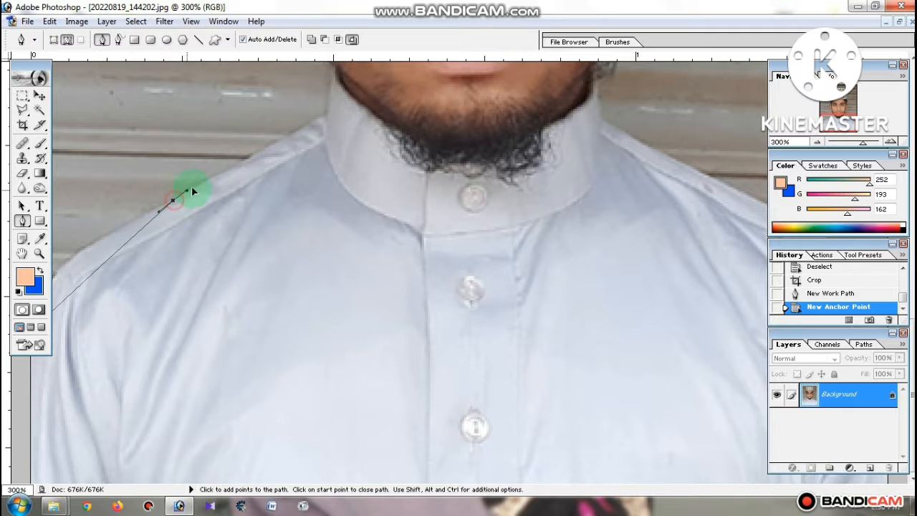
drag(192, 189, 319, 137)
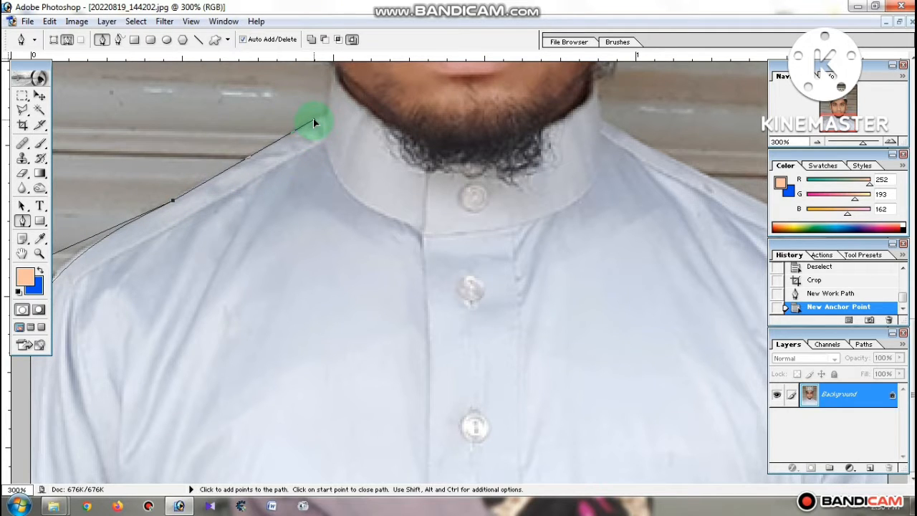
click(314, 120)
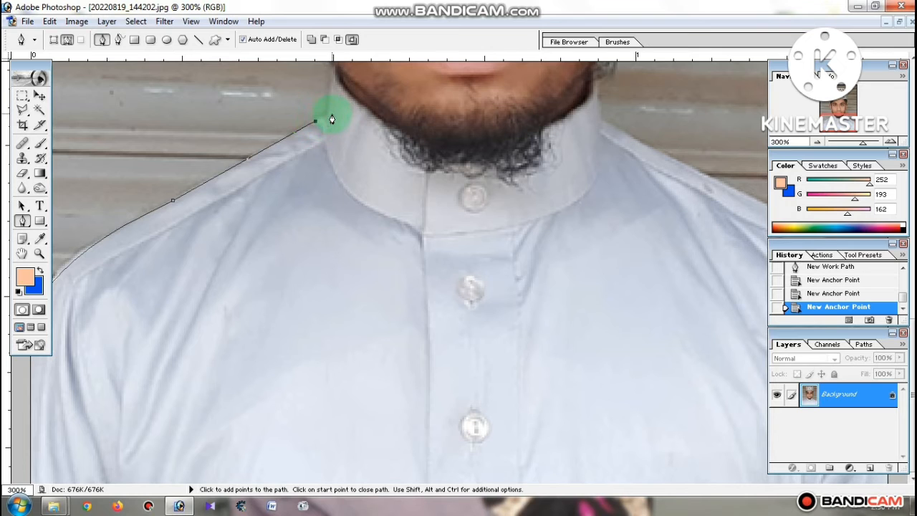
click(331, 113)
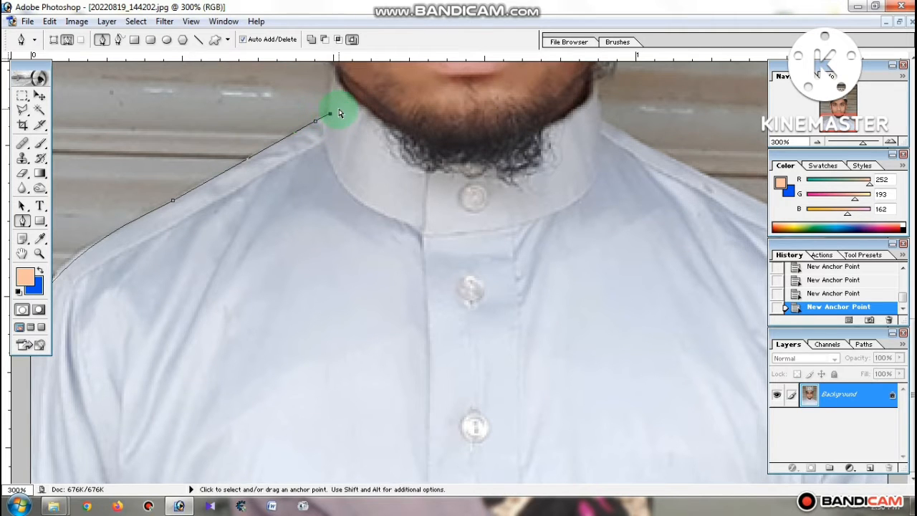
Continue the Pen path from the collar up the jaw to the earlobe on the image's left side
ctrl+click(339, 109)
ctrl+click(338, 108)
scroll(493, 352, down, 3)
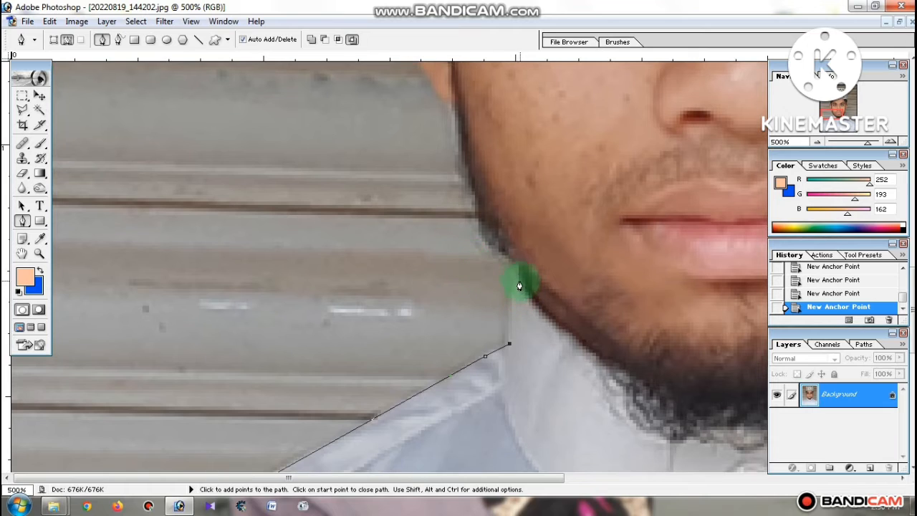
drag(516, 269, 526, 250)
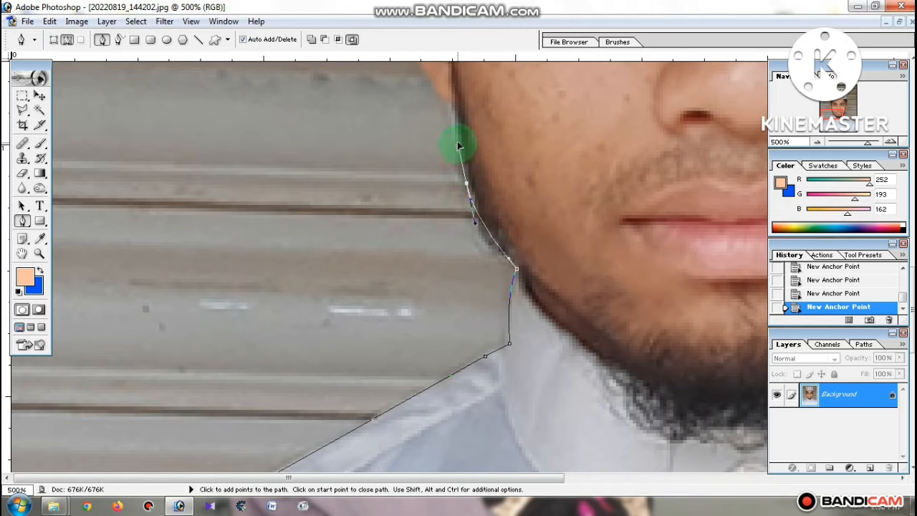
drag(458, 146, 506, 301)
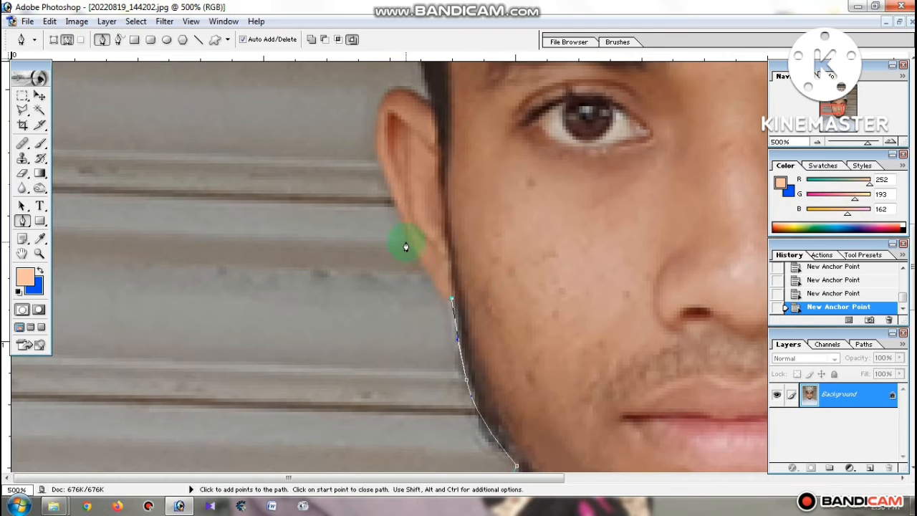
Trace the outer edge of the ear on the image's left side up to where it meets the hair
click(395, 207)
scroll(369, 150, up, 1)
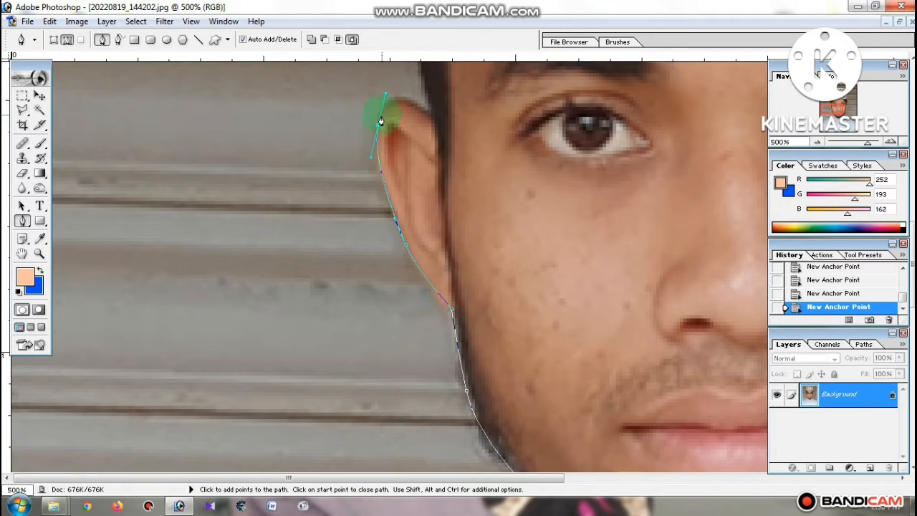
click(379, 125)
scroll(416, 184, up, 3)
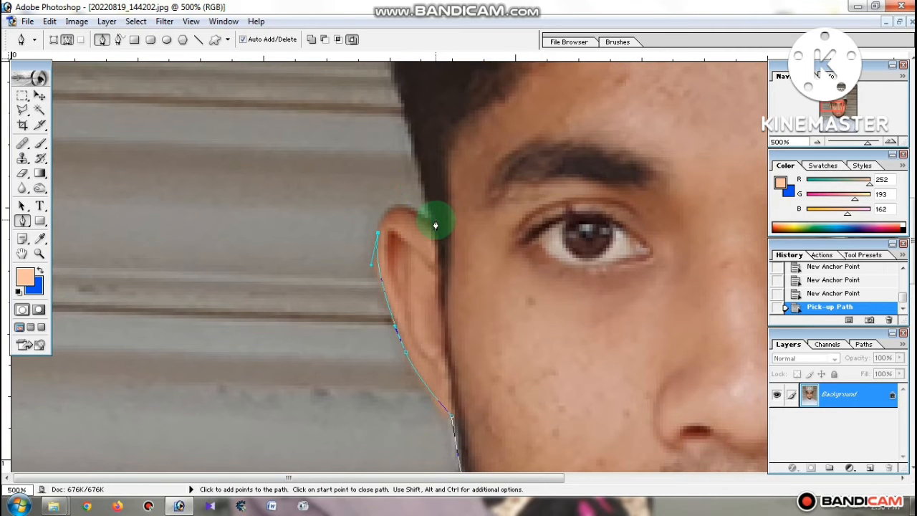
drag(435, 224, 405, 113)
Extend the path along the left-hand hair edge from the ear to the cap's lower corner
click(405, 110)
alt+click(426, 117)
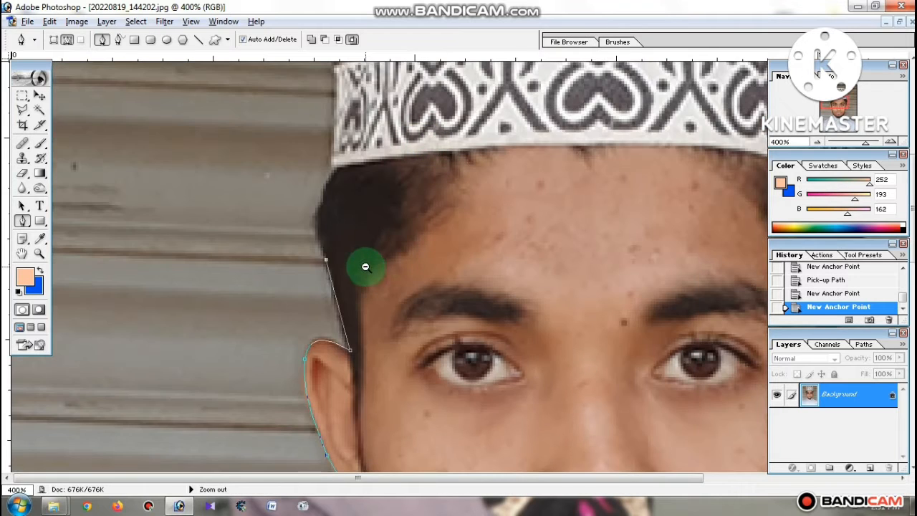
drag(334, 170, 331, 151)
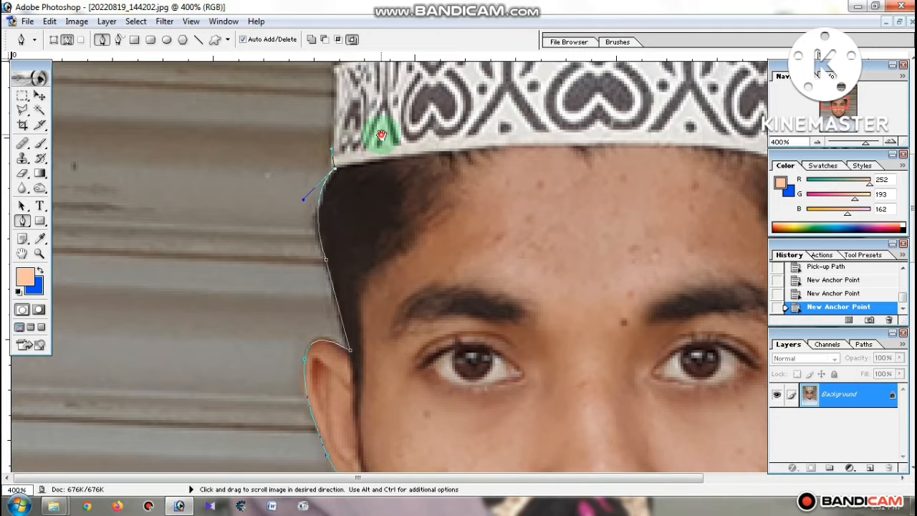
Trace the cap's left side up to its upper-left corner and end the segment with a corner anchor
alt+click(381, 134)
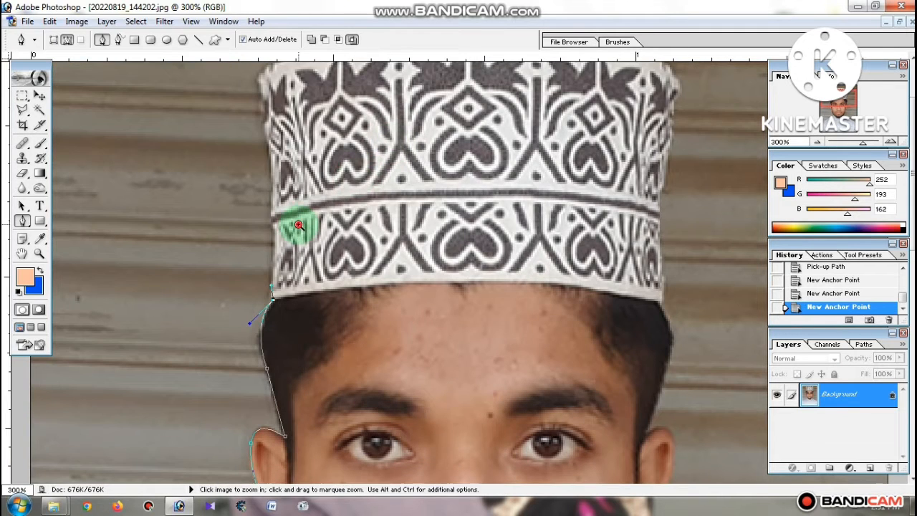
ctrl+click(299, 225)
ctrl+click(299, 225)
drag(467, 304, 363, 209)
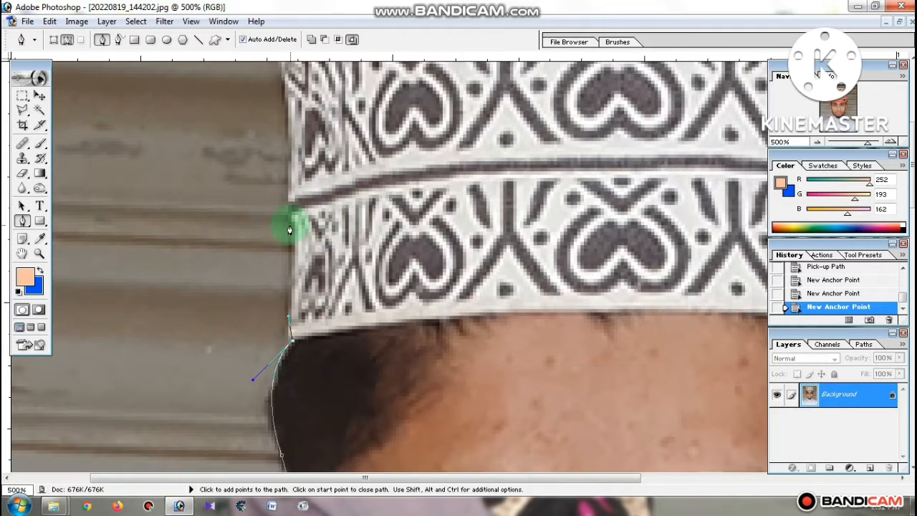
mouse_move(292, 215)
mouse_down()
mouse_move(301, 171)
mouse_move(281, 152)
mouse_move(307, 313)
mouse_up()
key(space)
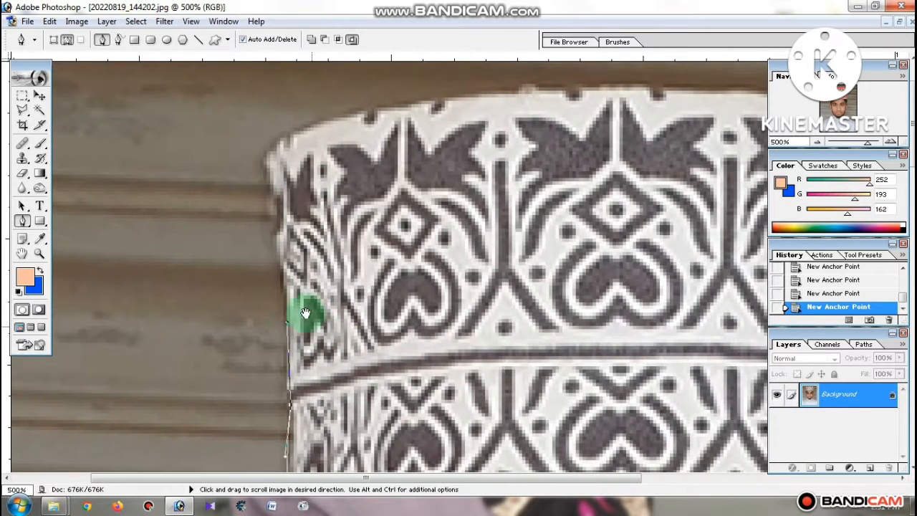
click(265, 159)
click(265, 165)
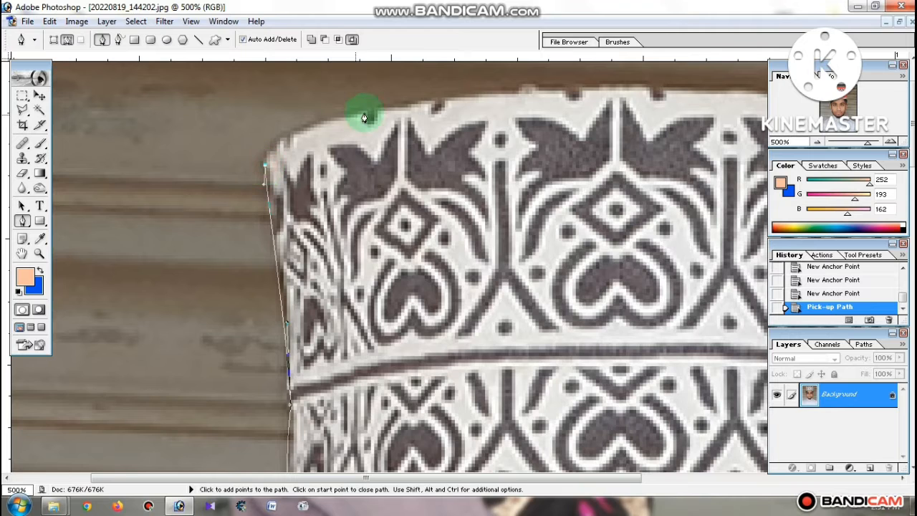
Trace the cap's top edge with curved segments and round its upper-right corner
drag(411, 102, 563, 89)
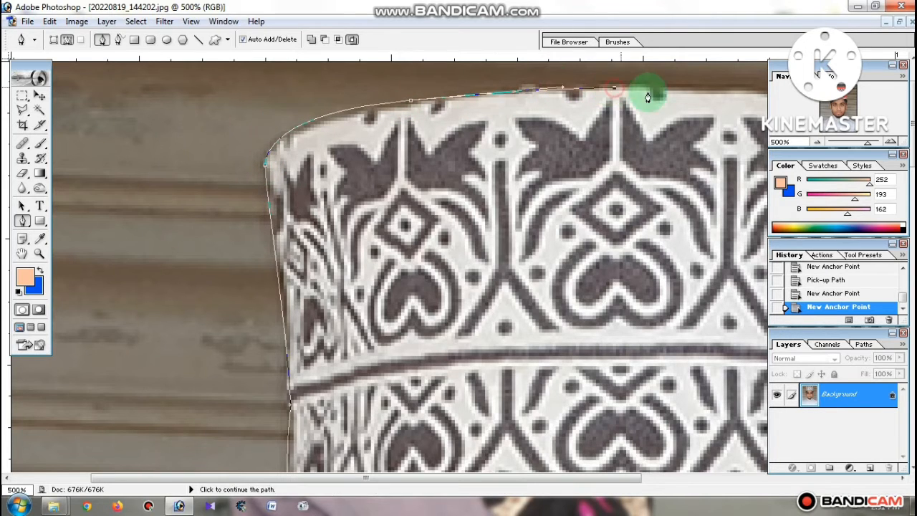
key(space)
drag(647, 93, 399, 136)
drag(482, 143, 520, 153)
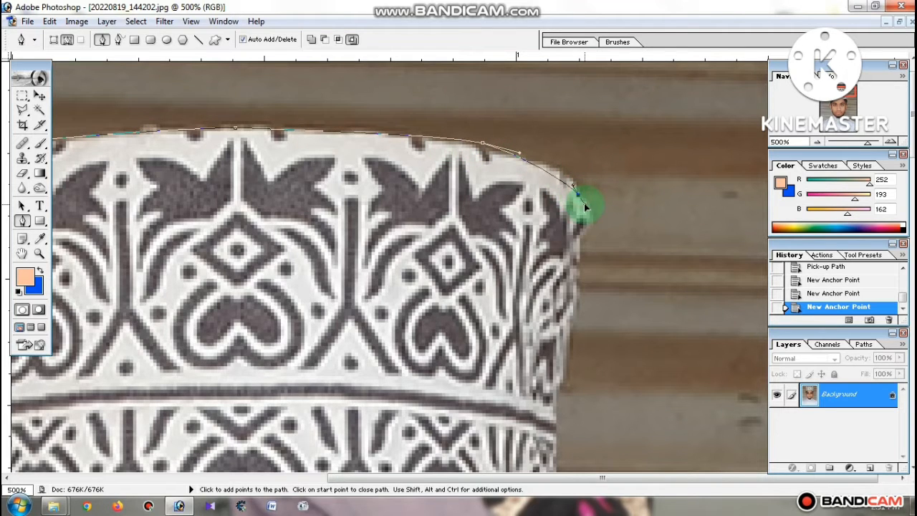
drag(584, 205, 560, 315)
alt+click(579, 195)
Continue the path down the cap's right side to its lower corner at the hair
scroll(601, 196, down, 1)
scroll(600, 198, down, 2)
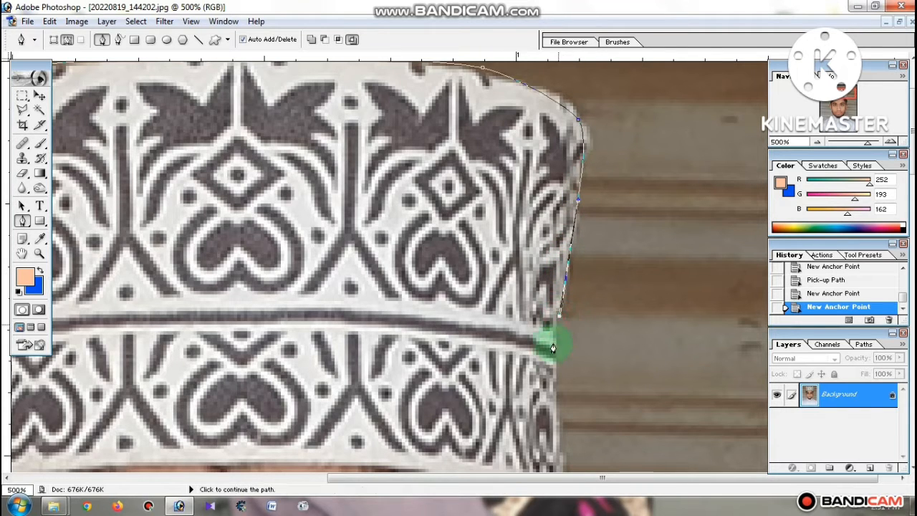
click(558, 400)
scroll(558, 402, down, 5)
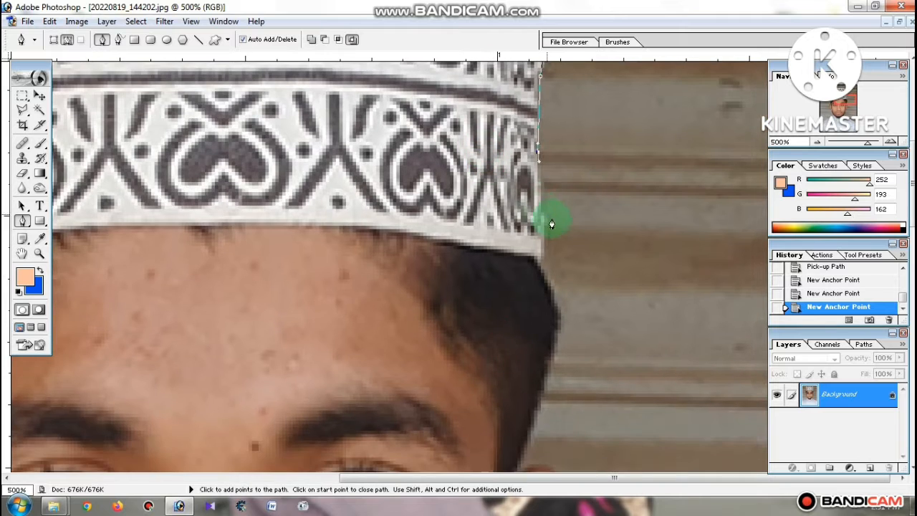
click(539, 251)
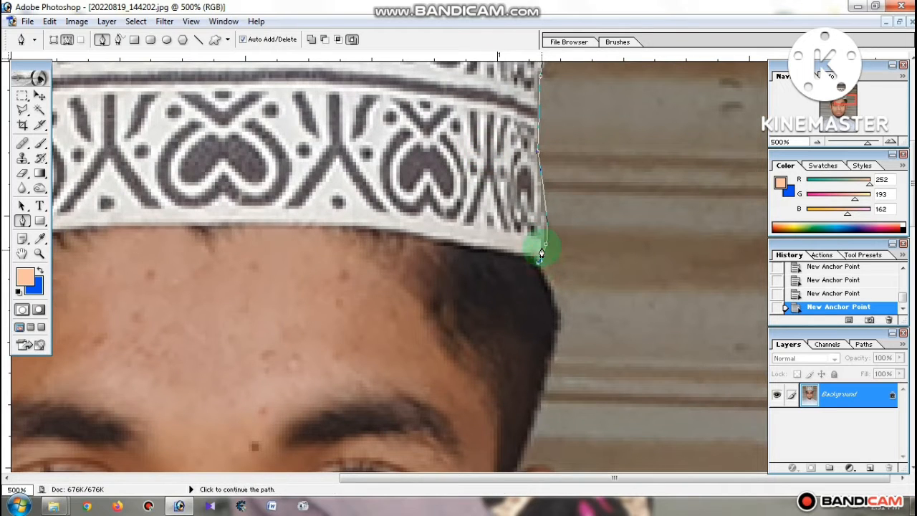
Trace the right-hand hair edge down to the top of the ear, replacing one misplaced anchor there
scroll(545, 237, down, 2)
drag(556, 244, 555, 264)
drag(539, 316, 529, 341)
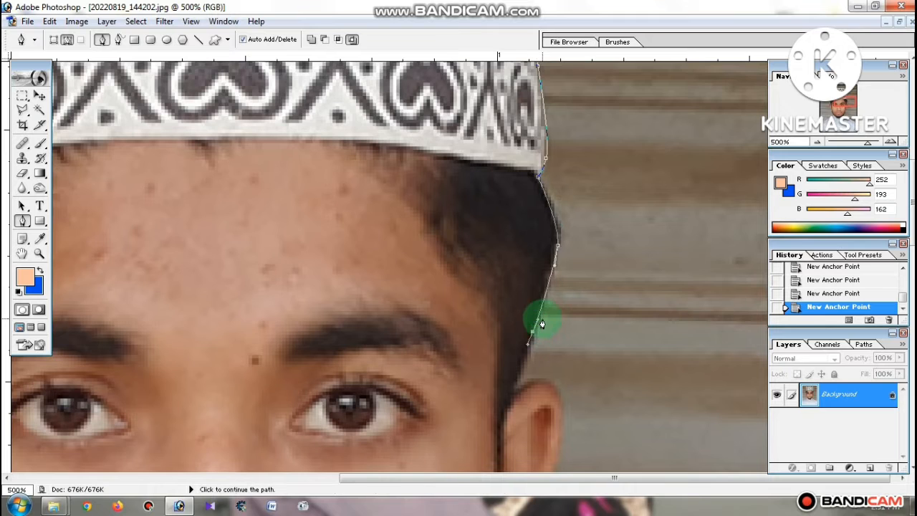
scroll(545, 306, down, 2)
scroll(546, 306, down, 2)
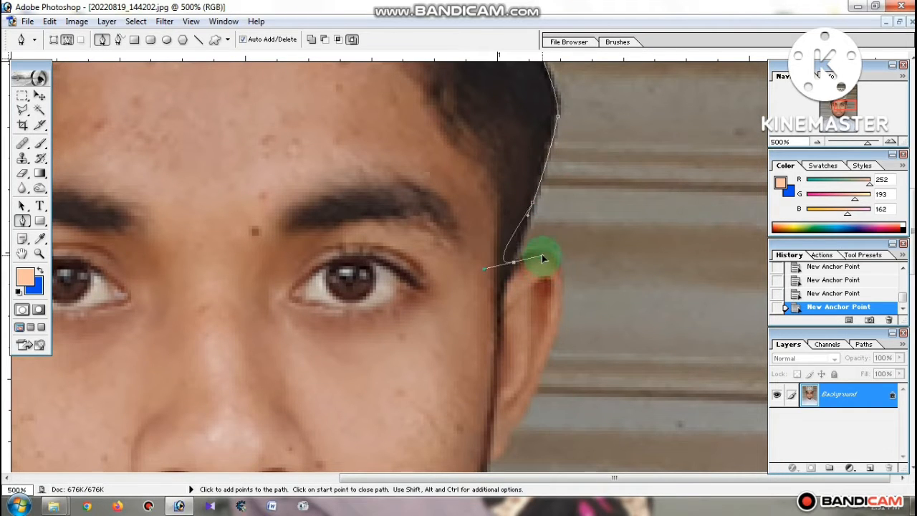
click(817, 293)
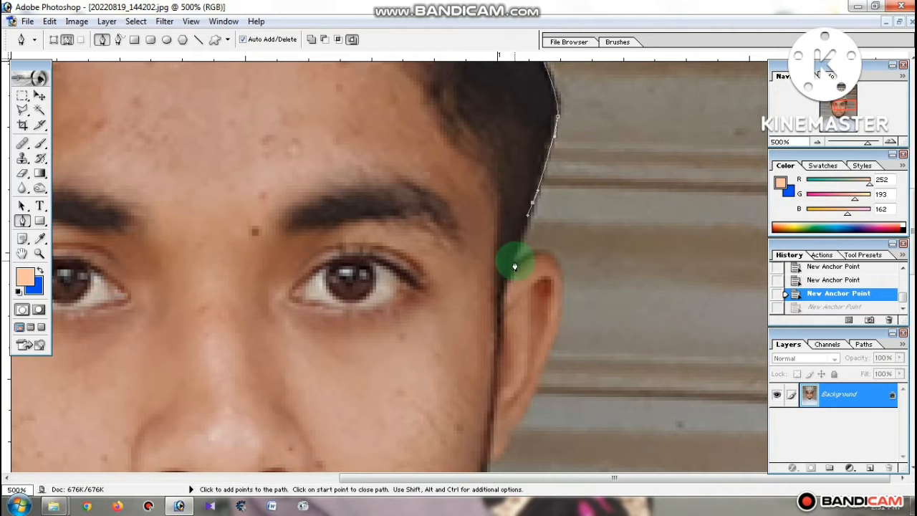
drag(515, 261, 537, 248)
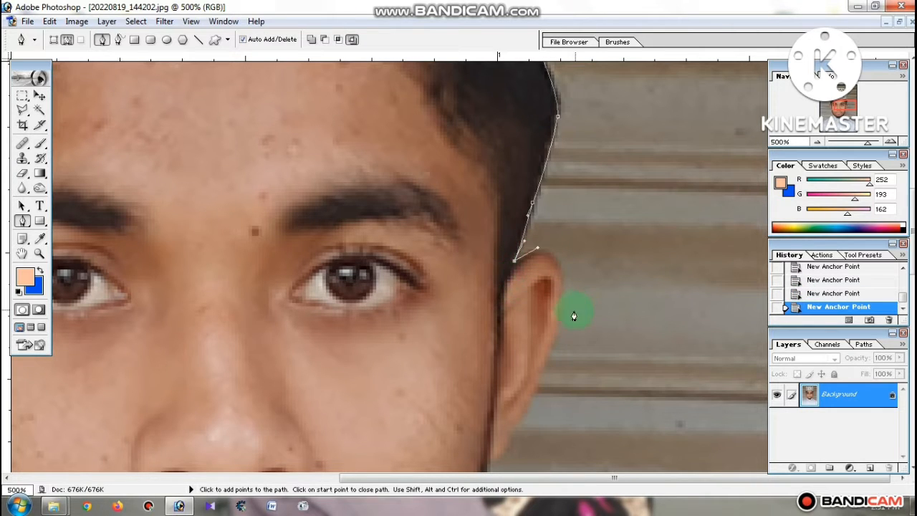
Outline the ear on the image's right side down to the point where the lobe meets the jaw
drag(554, 352, 517, 418)
click(508, 432)
drag(508, 367, 561, 188)
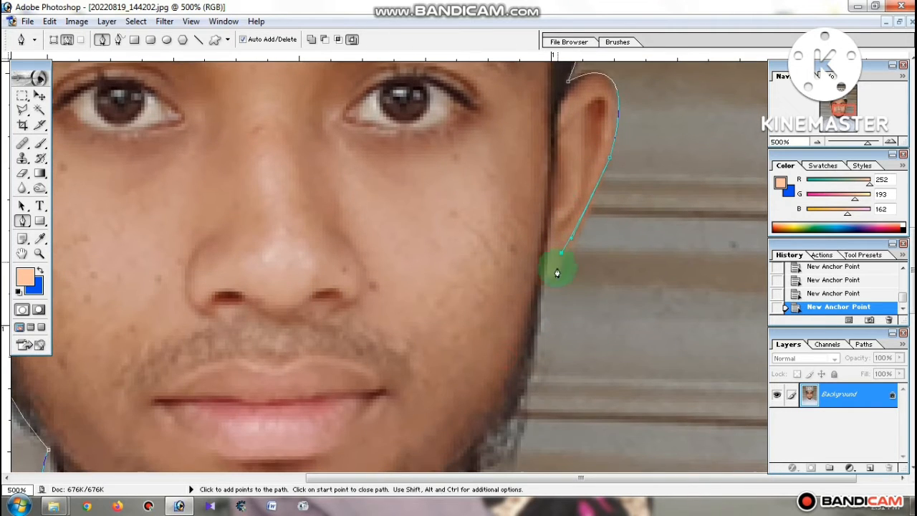
drag(543, 284, 515, 298)
Trace the right-hand jaw and beard edge down to the collar and along it to the shoulder seam
drag(530, 375, 557, 207)
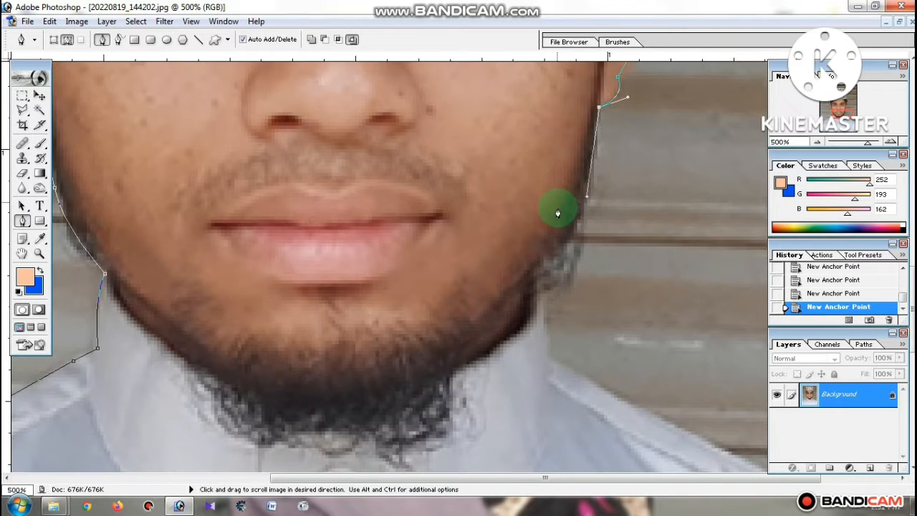
drag(529, 291, 509, 311)
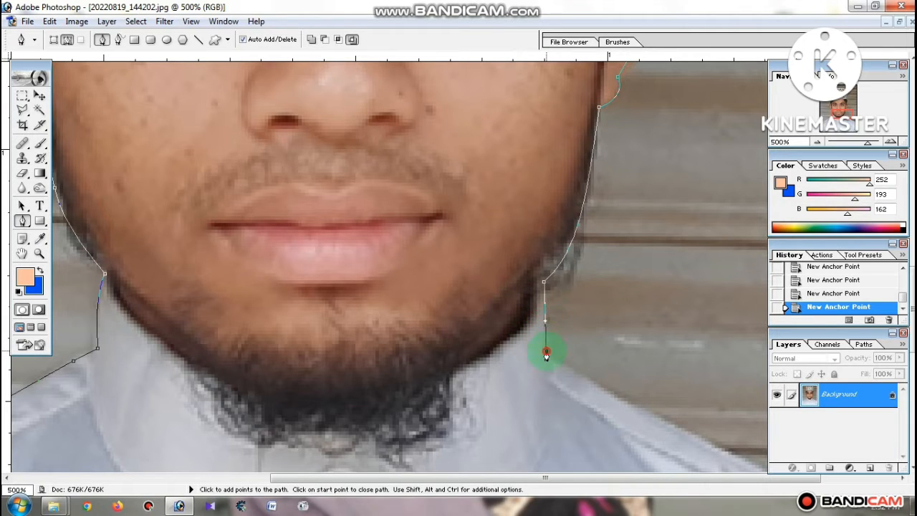
click(553, 360)
Continue the path along the right-hand shoulder to just outside the canvas edge
scroll(572, 327, down, 1)
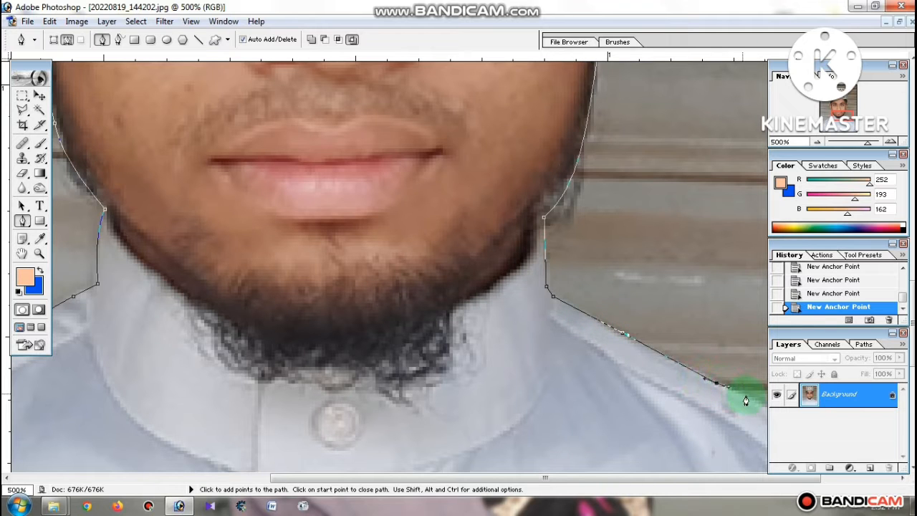
alt+click(689, 360)
alt+click(688, 355)
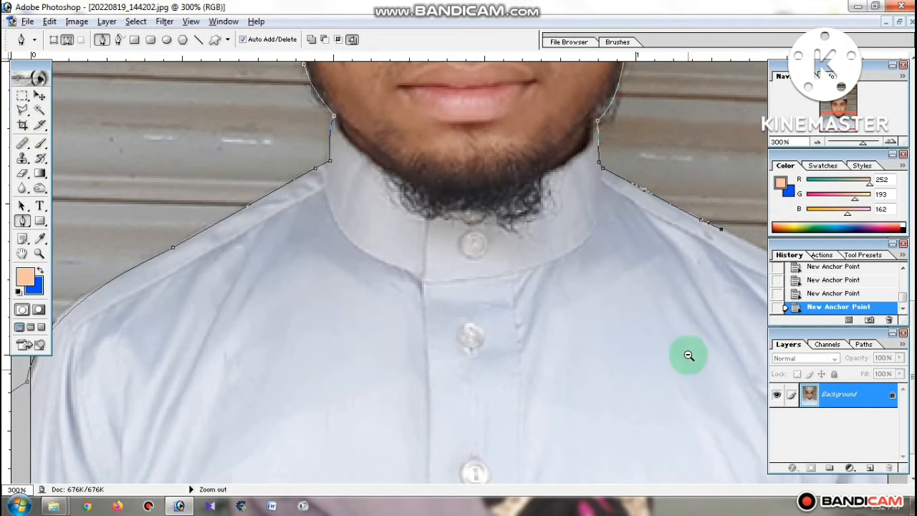
alt+click(692, 259)
drag(731, 350, 750, 382)
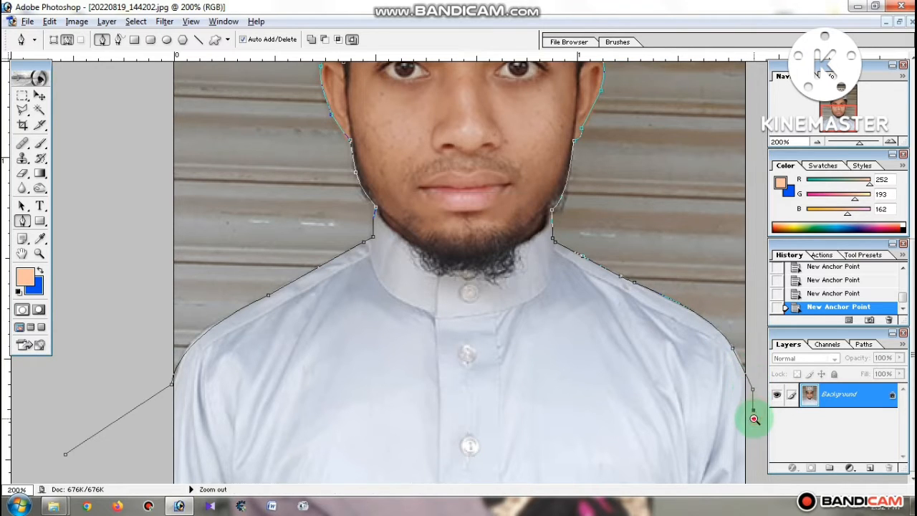
Carry the path around below the canvas and close it at its starting anchor
ctrl+alt+click(748, 413)
ctrl+alt+click(748, 412)
ctrl+alt+click(579, 297)
click(642, 409)
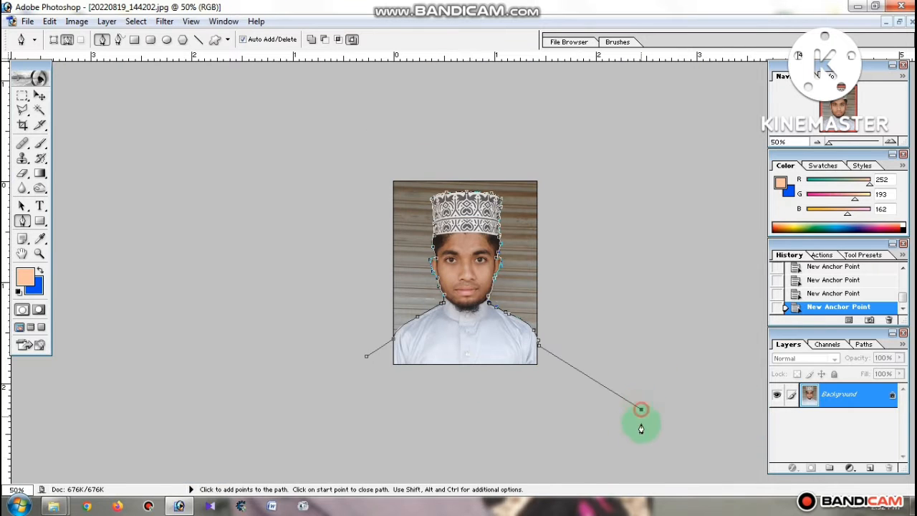
drag(623, 439, 517, 457)
drag(378, 457, 301, 457)
click(244, 452)
click(367, 356)
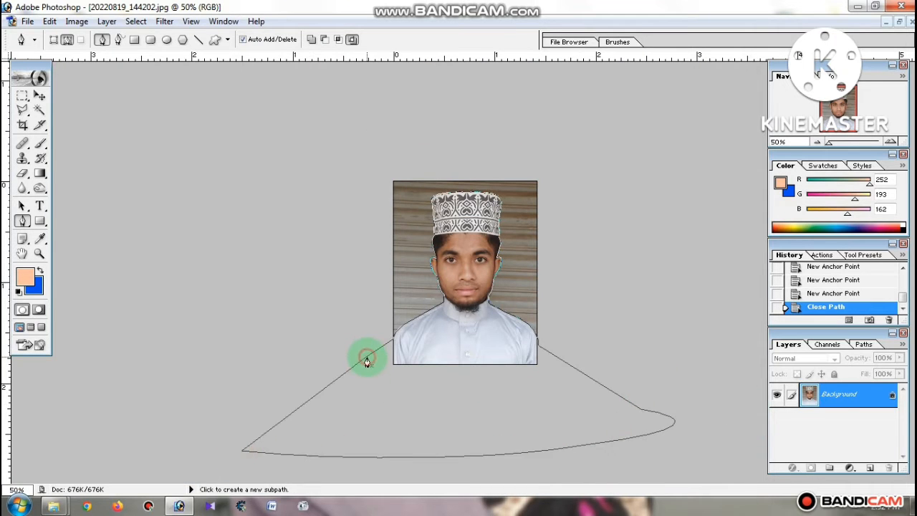
Convert the closed path into a new anti-aliased selection with a feather radius of 1 pixel
right_click(452, 315)
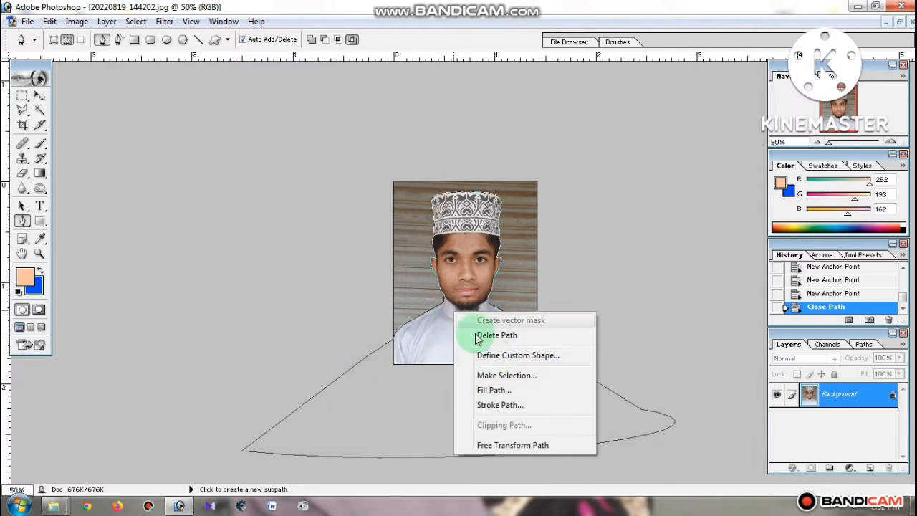
click(502, 379)
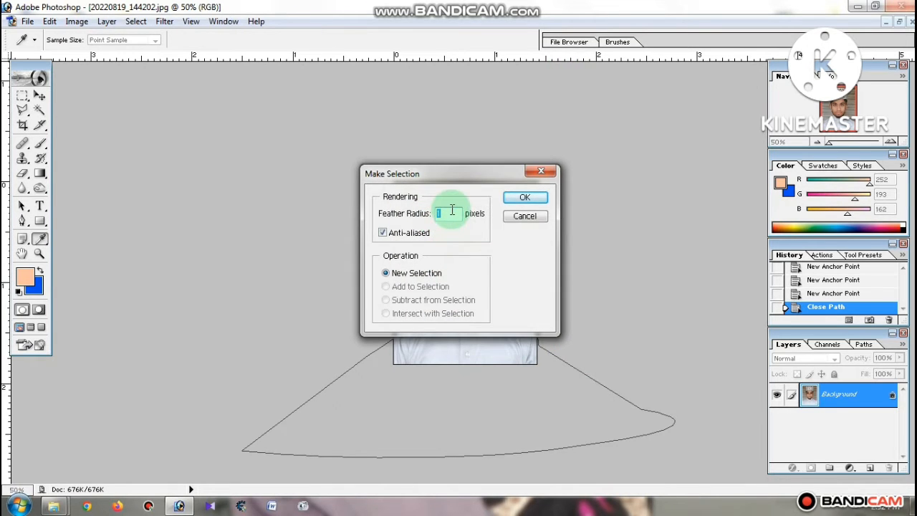
text(1)
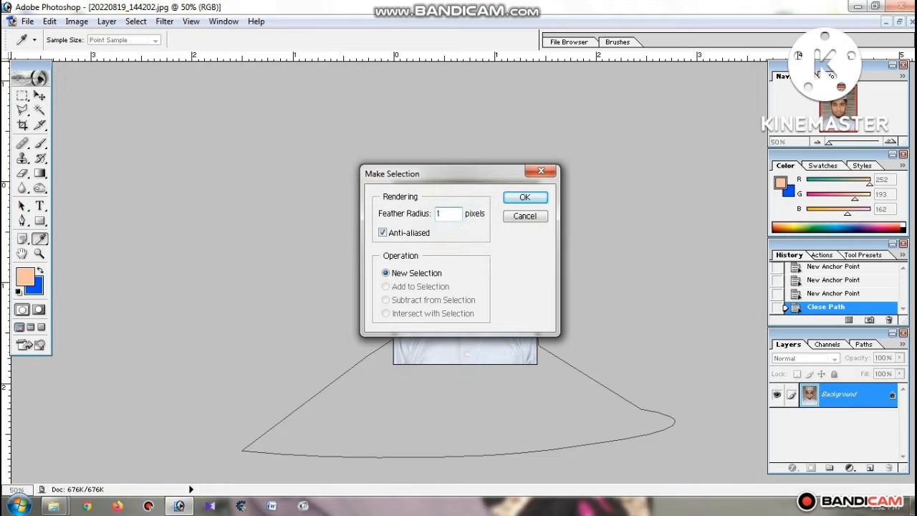
key(Return)
Switch to the Move tool with the man's outline selected
scroll(452, 215, up, 7)
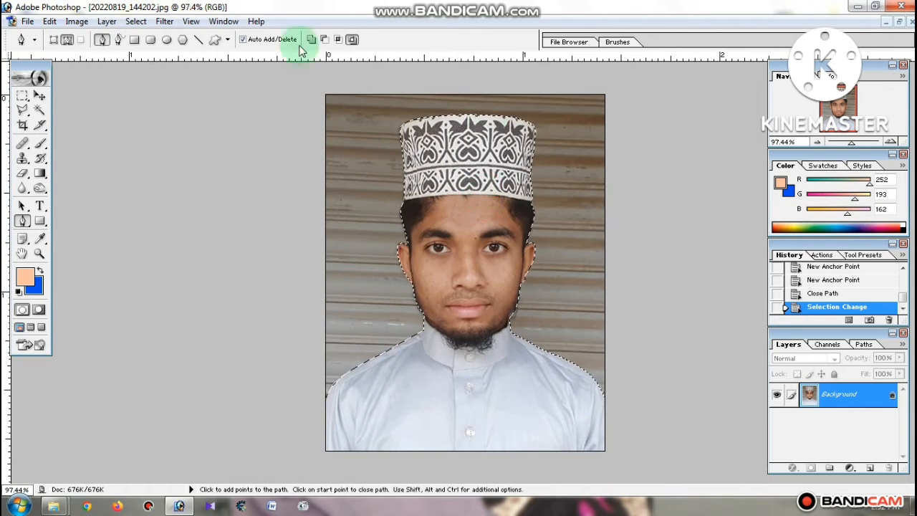
click(39, 95)
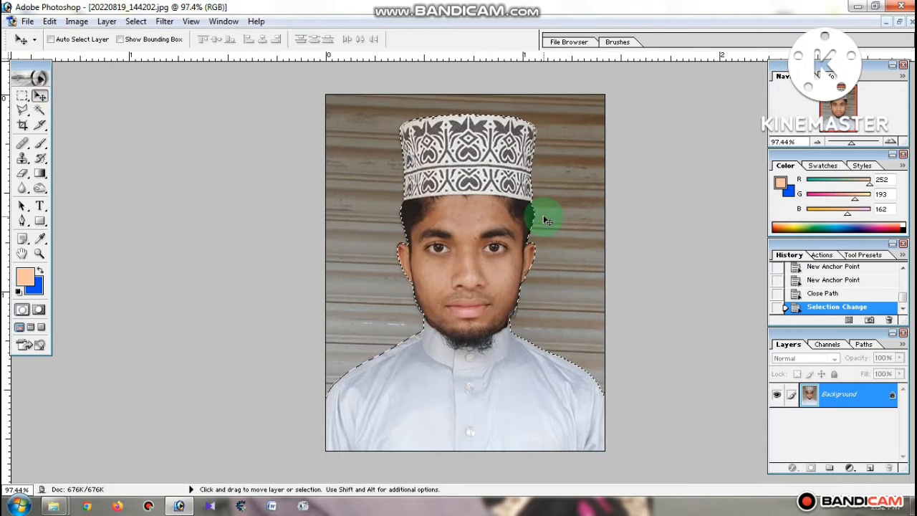
key(alt)
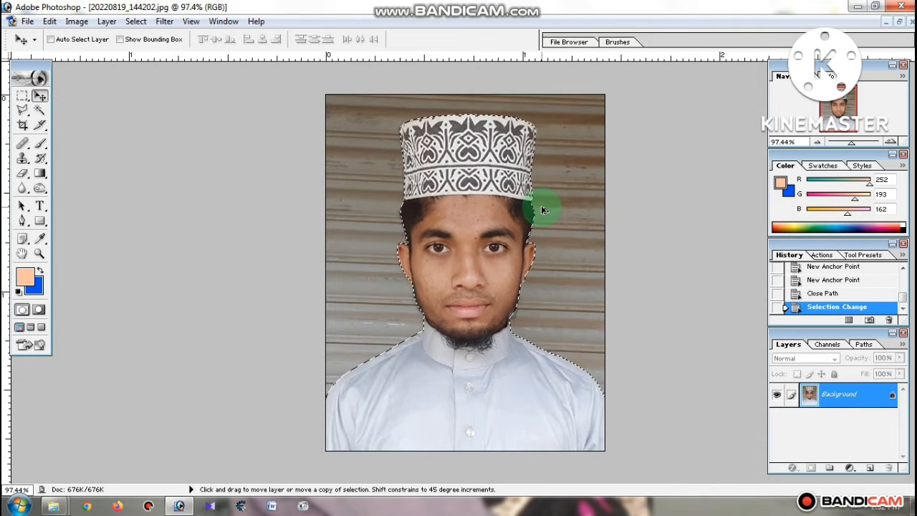
key(alt)
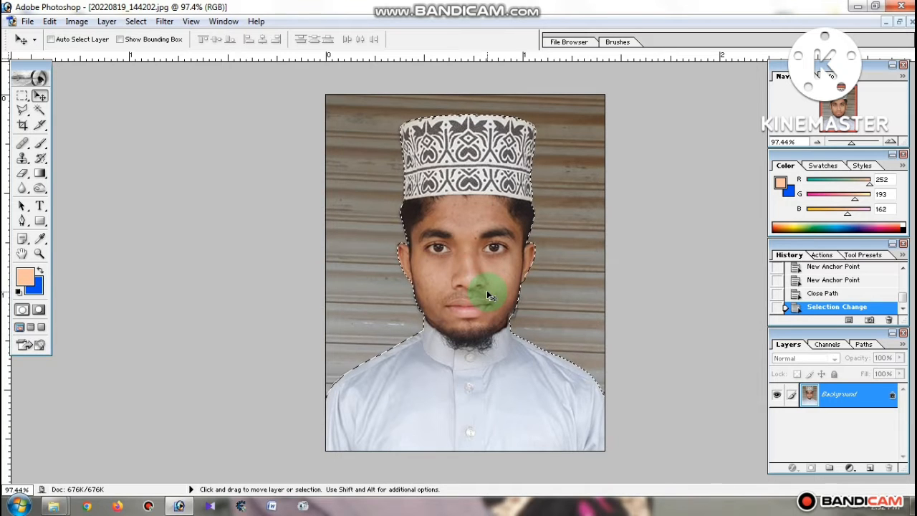
key(ctrl+n)
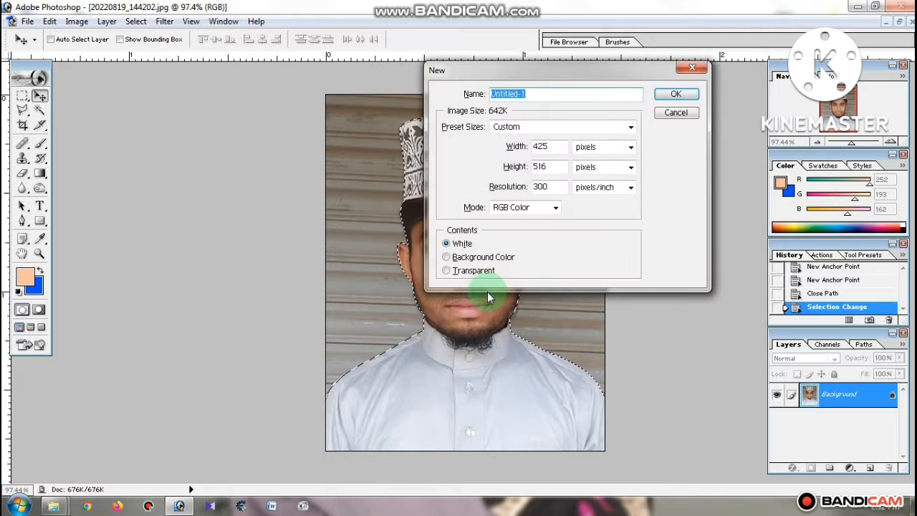
click(676, 112)
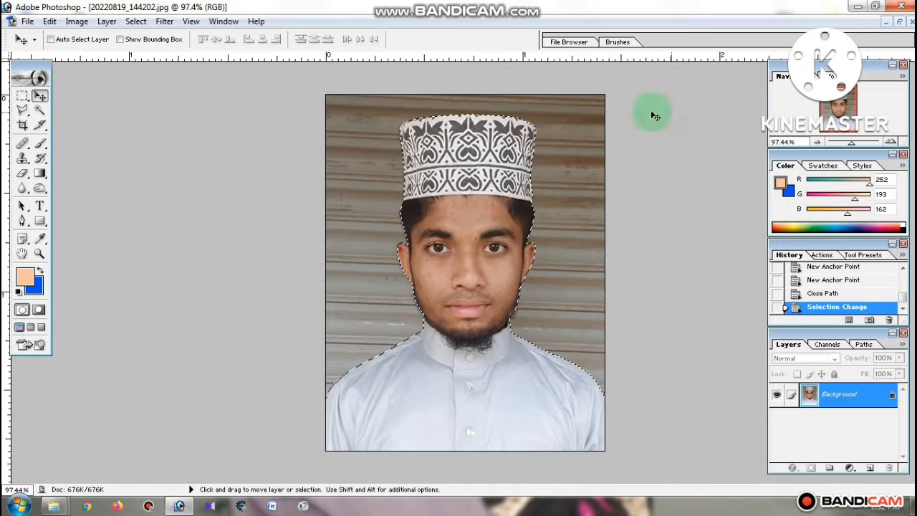
alt+click(502, 268)
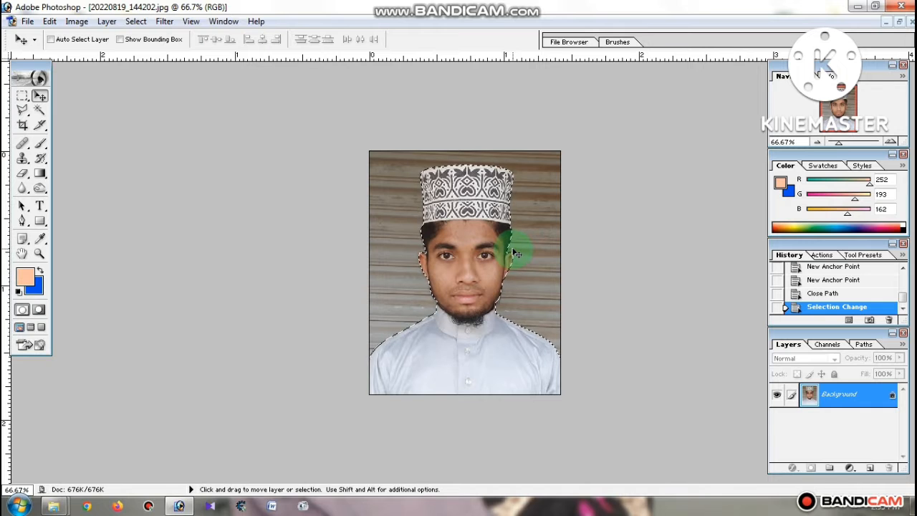
key(alt)
key(alt)
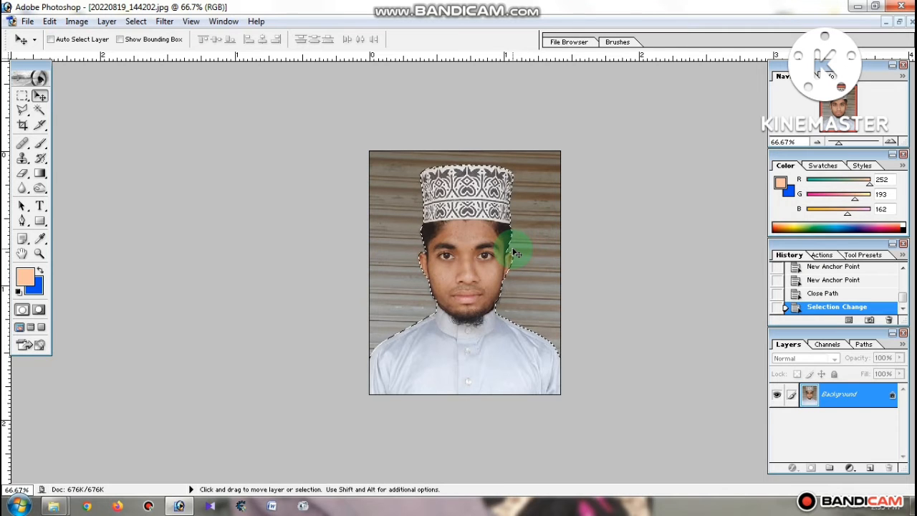
key(ctrl+b)
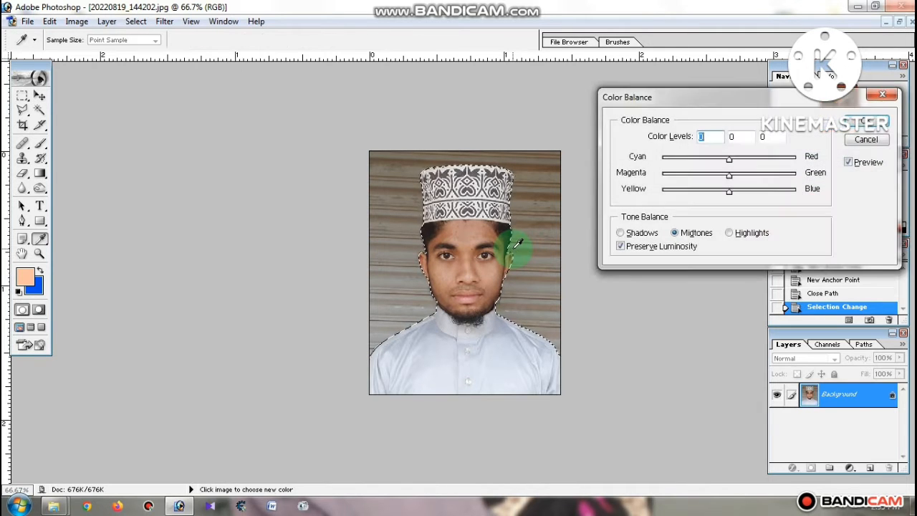
click(860, 141)
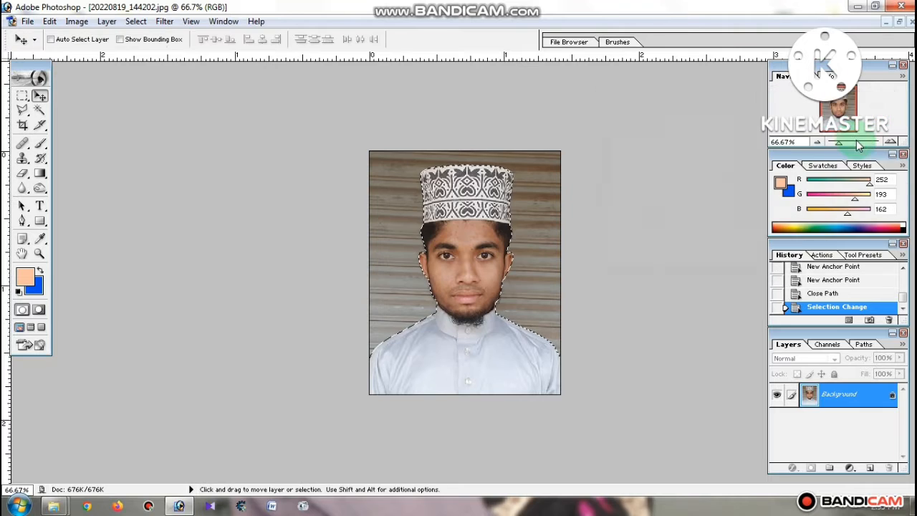
Copy the selected man onto a new layer and check the cutout by briefly hiding the Background layer
key(ctrl+c)
key(ctrl+v)
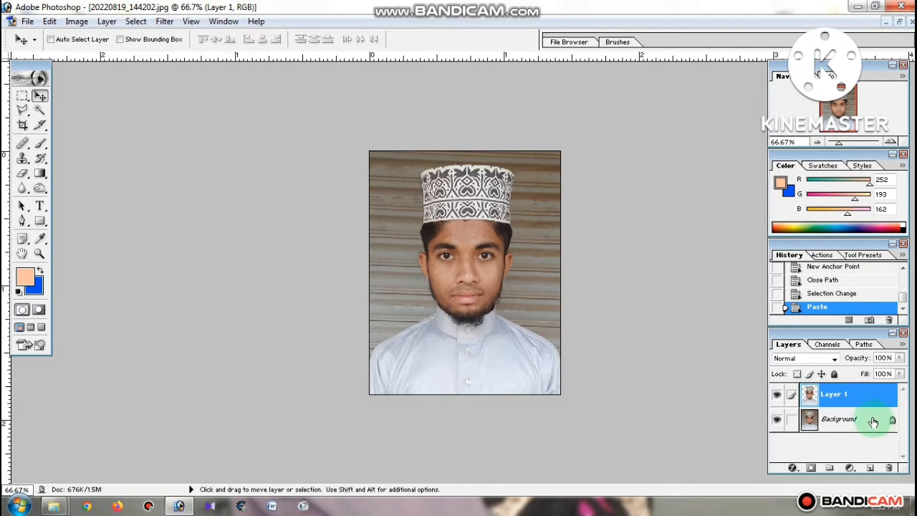
click(823, 420)
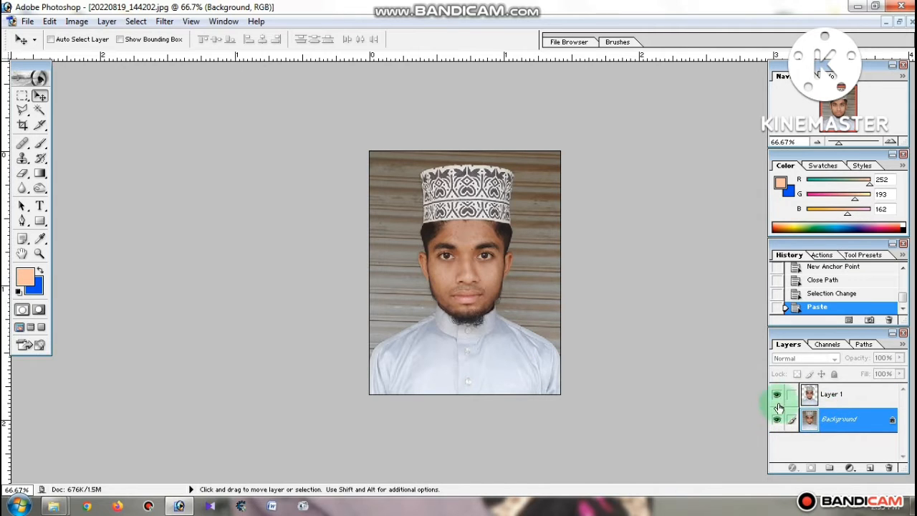
click(827, 401)
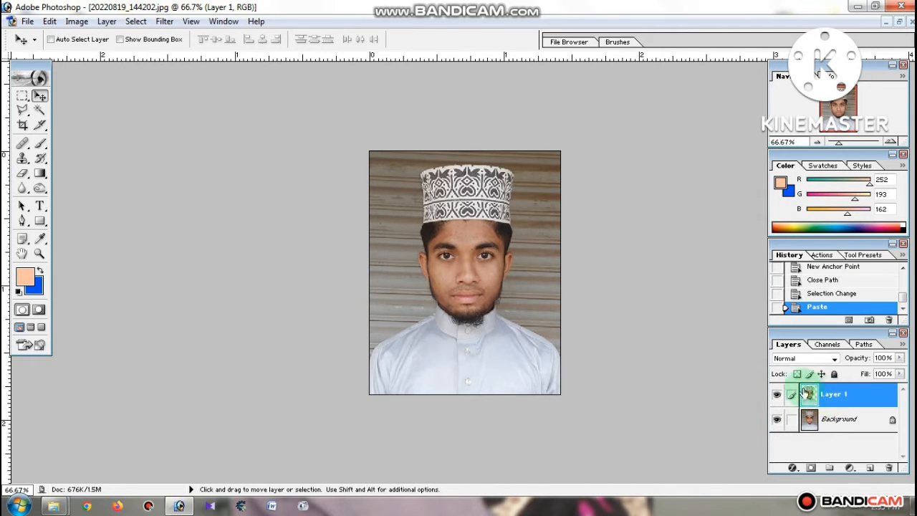
click(778, 422)
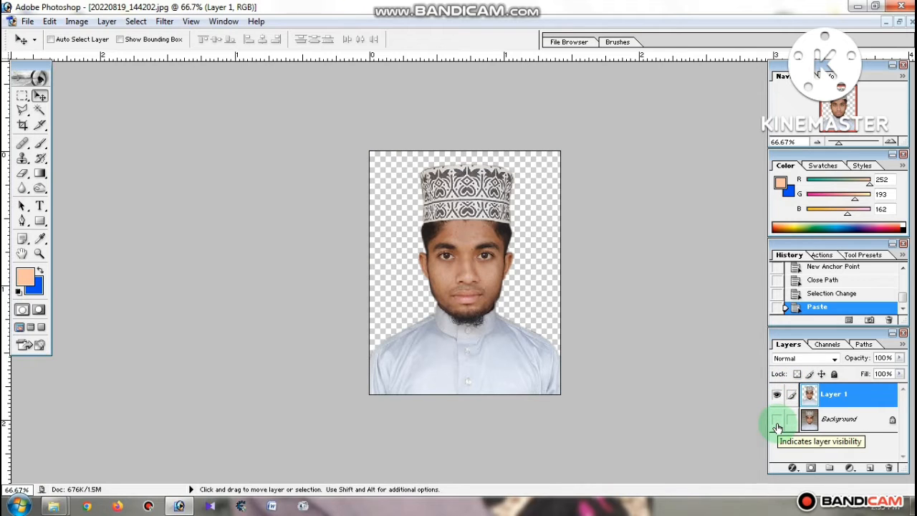
click(778, 421)
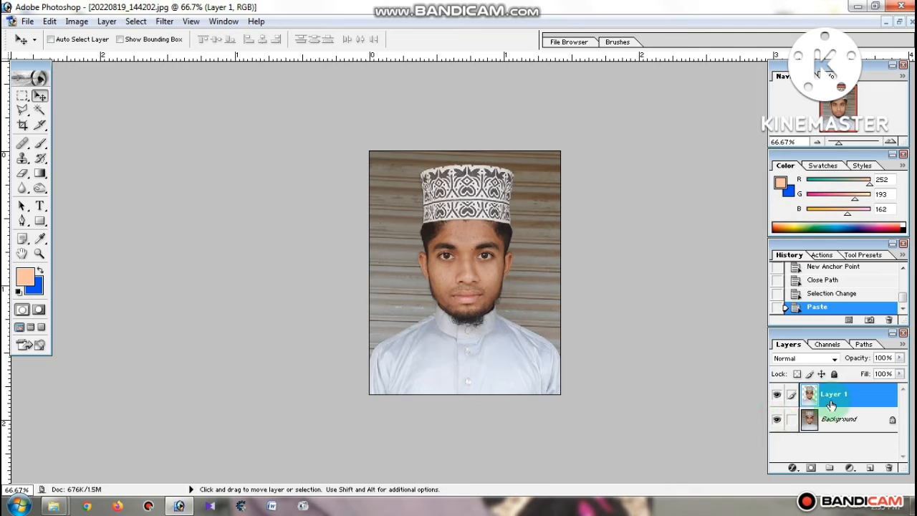
Select the whole canvas on the Background layer and clear it to the solid blue background colour
click(848, 423)
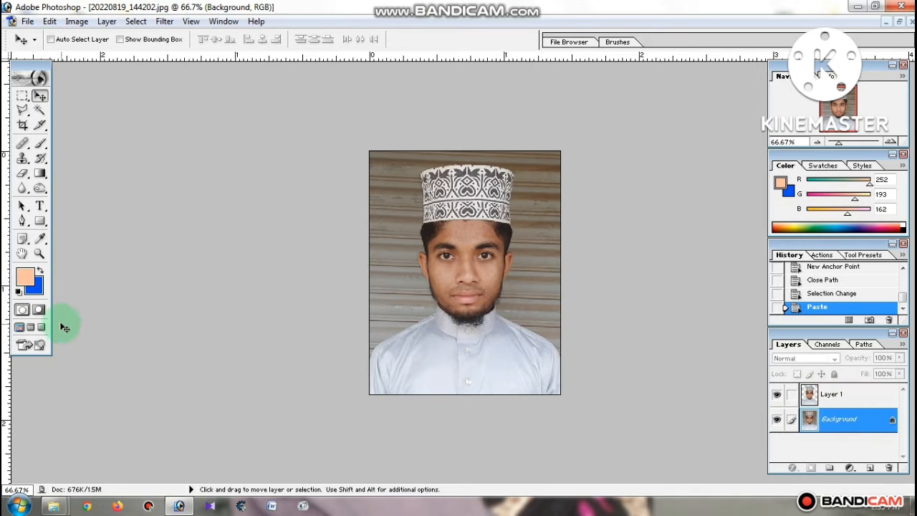
key(ctrl+a)
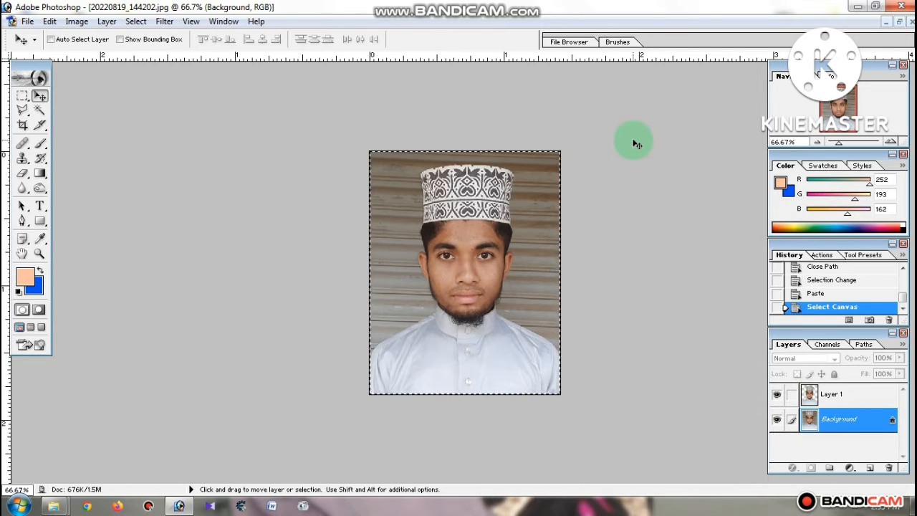
key(Delete)
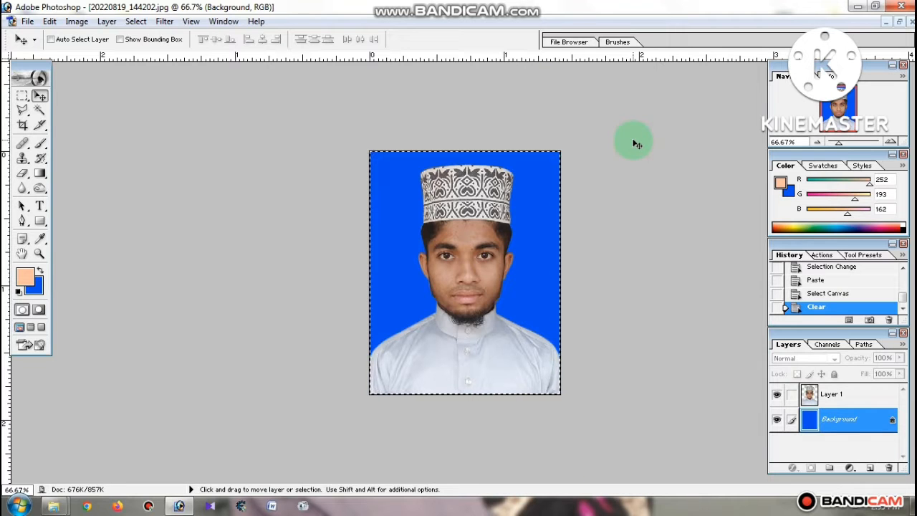
Make Layer 1 active and load the outline of the man's cutout as a selection
key(z)
click(503, 296)
click(503, 297)
click(506, 297)
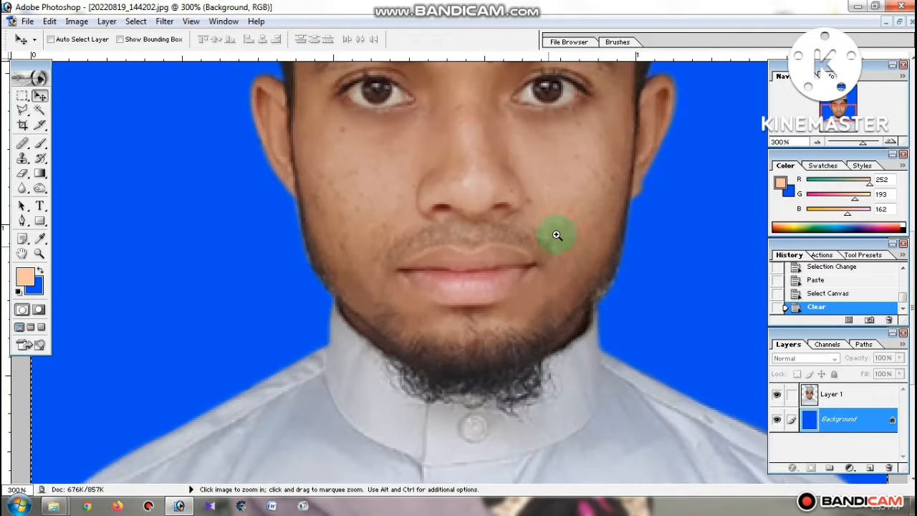
ctrl+click(561, 199)
alt+click(522, 231)
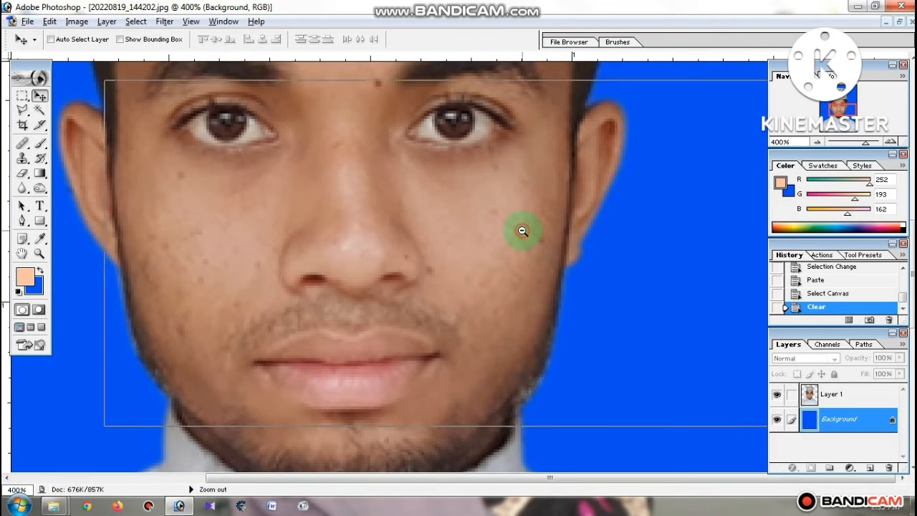
alt+click(523, 230)
key(alt+space)
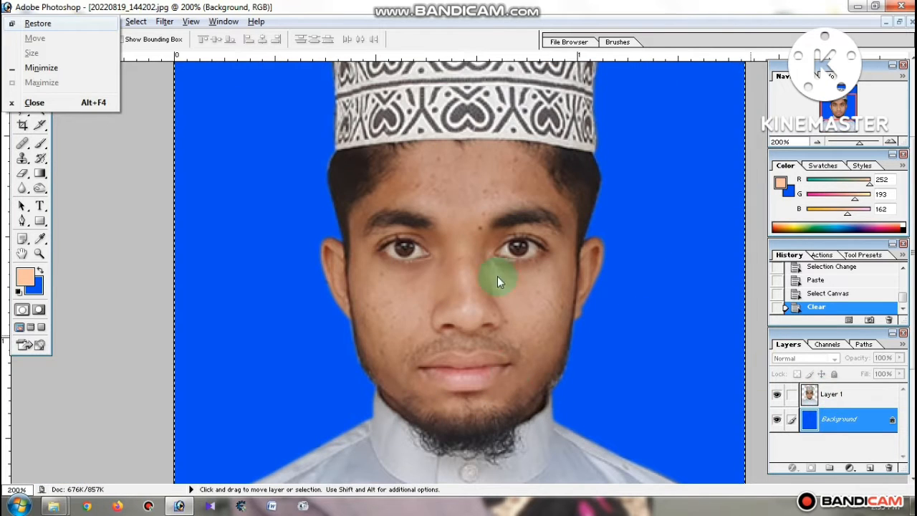
click(842, 387)
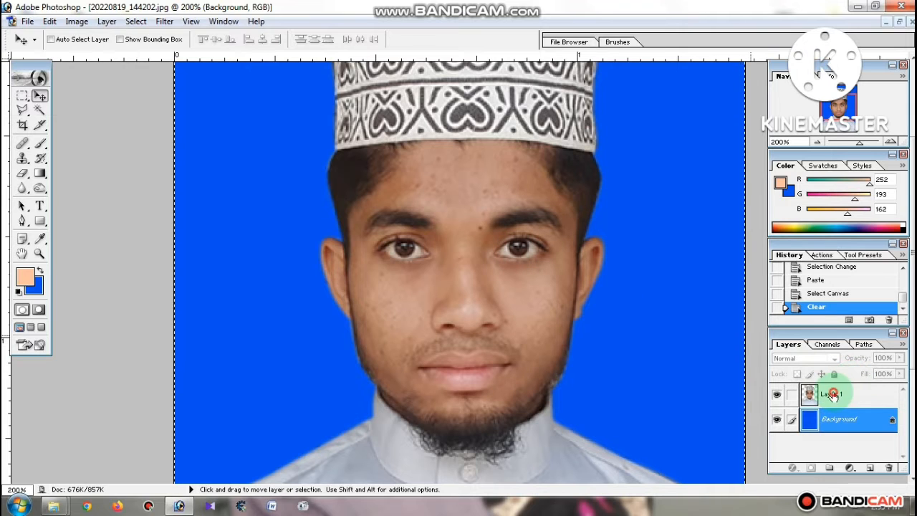
click(835, 393)
ctrl+click(835, 393)
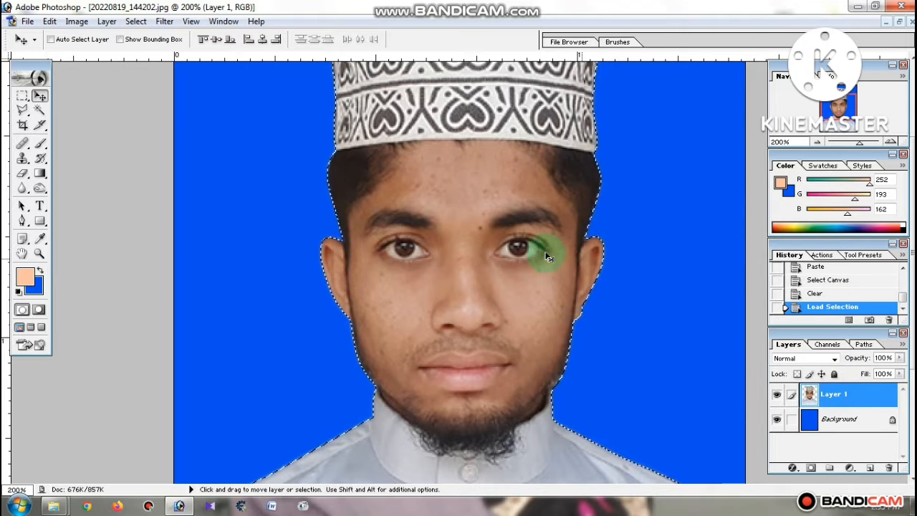
Heal the spots along the upper forehead with a size 9 Healing Brush, sampling clear skin below the cap
ctrl+click(469, 283)
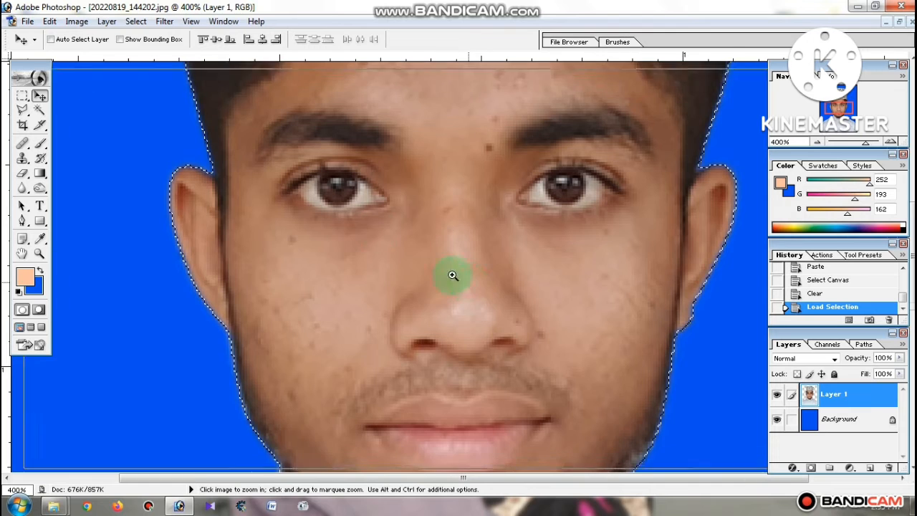
ctrl+click(469, 282)
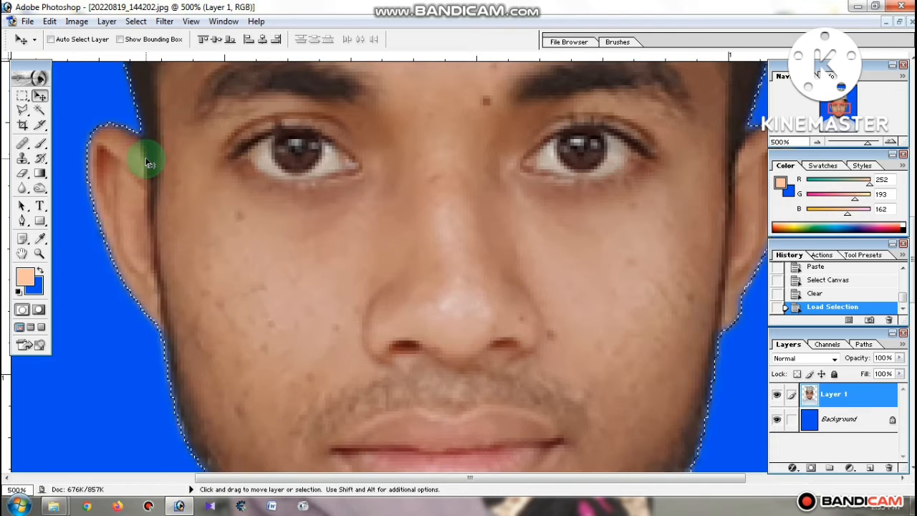
click(23, 144)
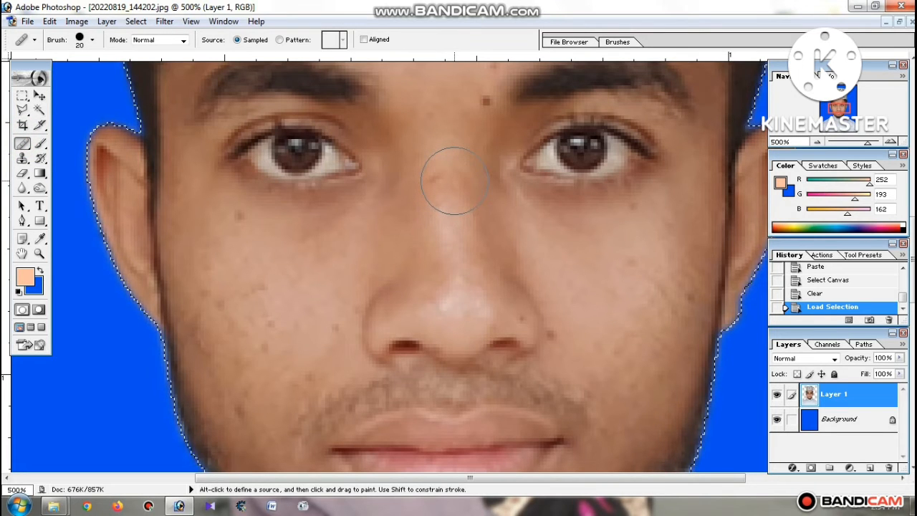
key(bracketleft)
key(bracketleft)
scroll(479, 165, up, 3)
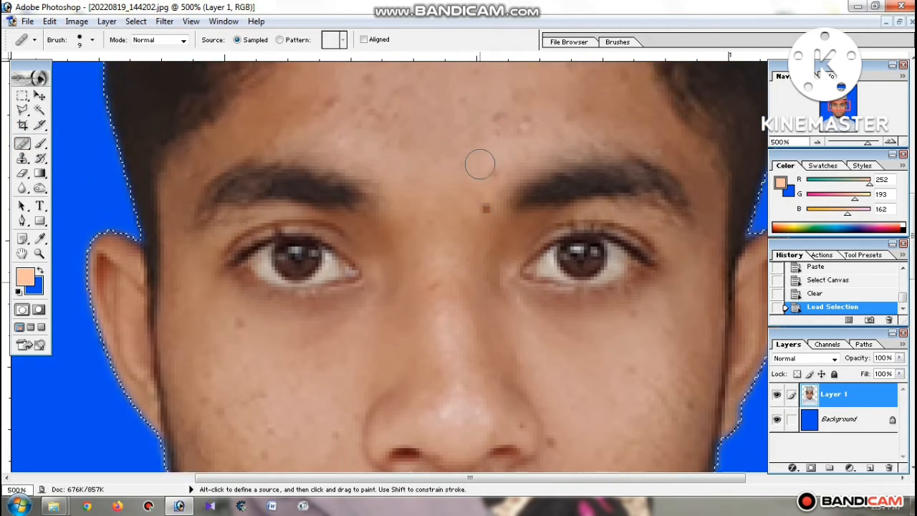
scroll(479, 164, up, 3)
key(alt)
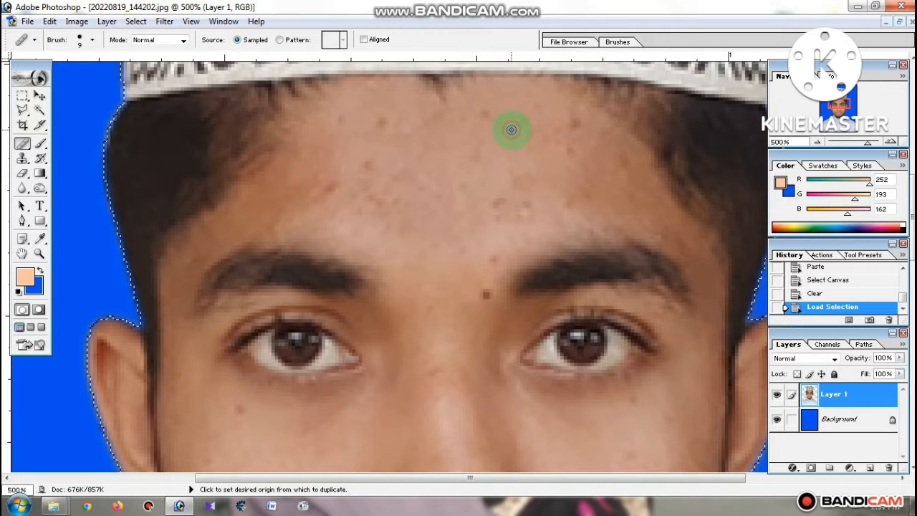
alt+click(511, 130)
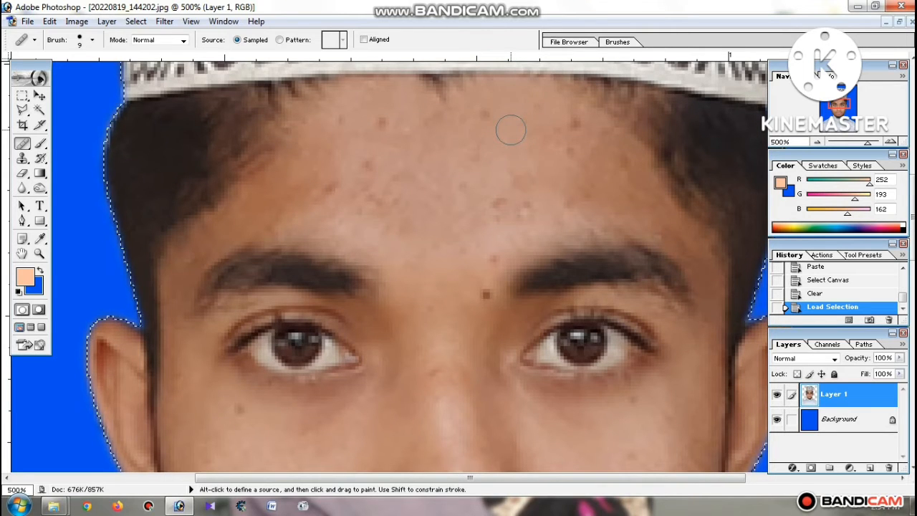
click(493, 118)
click(467, 122)
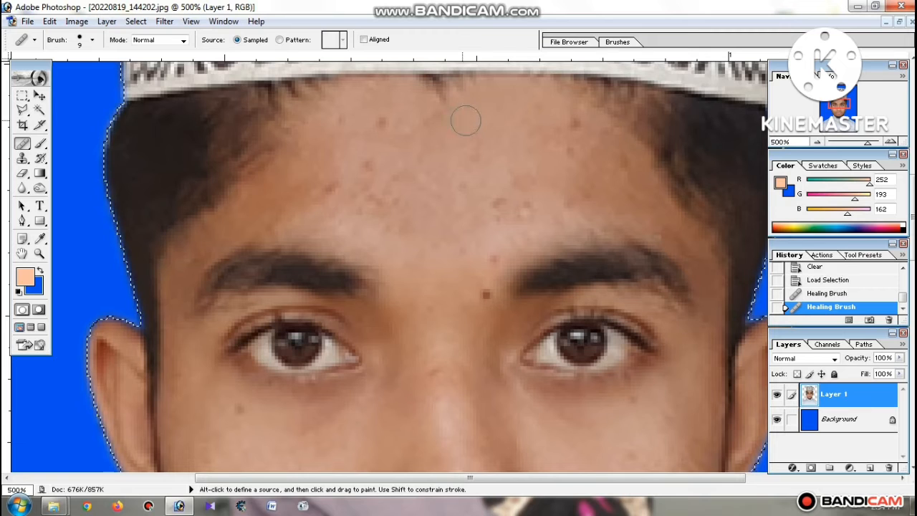
click(435, 121)
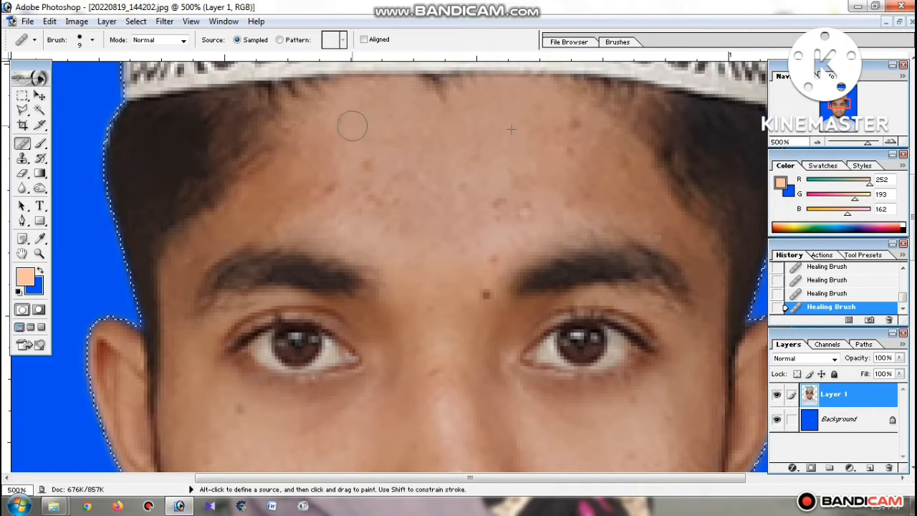
Heal the remaining blemishes across the middle and both sides of the forehead, resampling clean skin as needed
drag(312, 179, 375, 157)
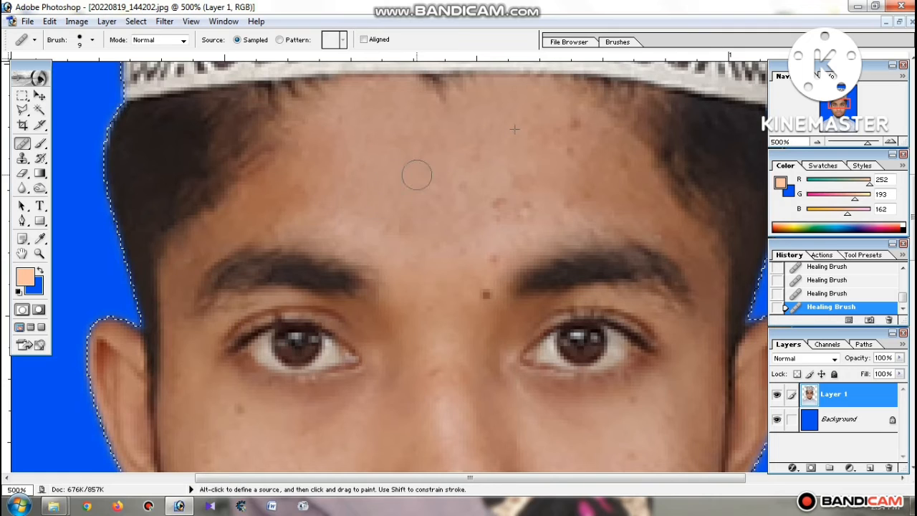
alt+click(399, 203)
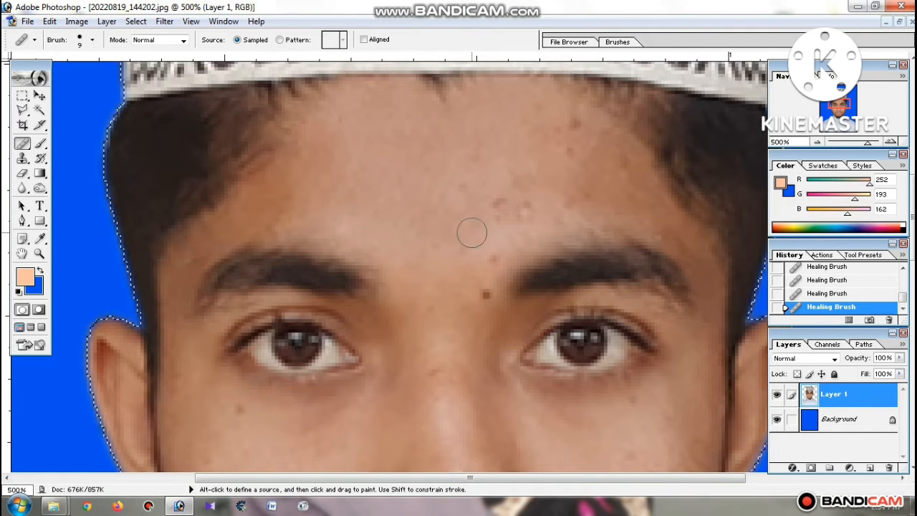
click(501, 202)
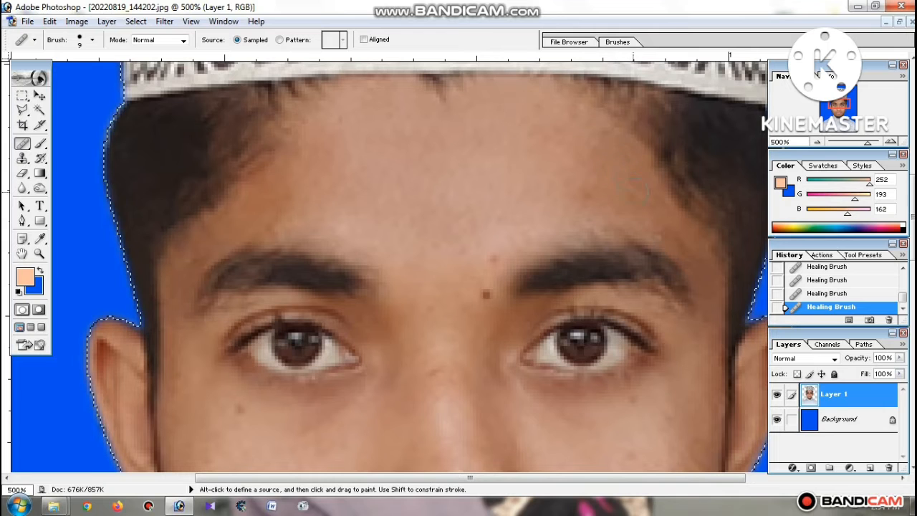
Heal the dark mole between the eyebrows and the small marks on the bridge of the nose
scroll(563, 161, down, 3)
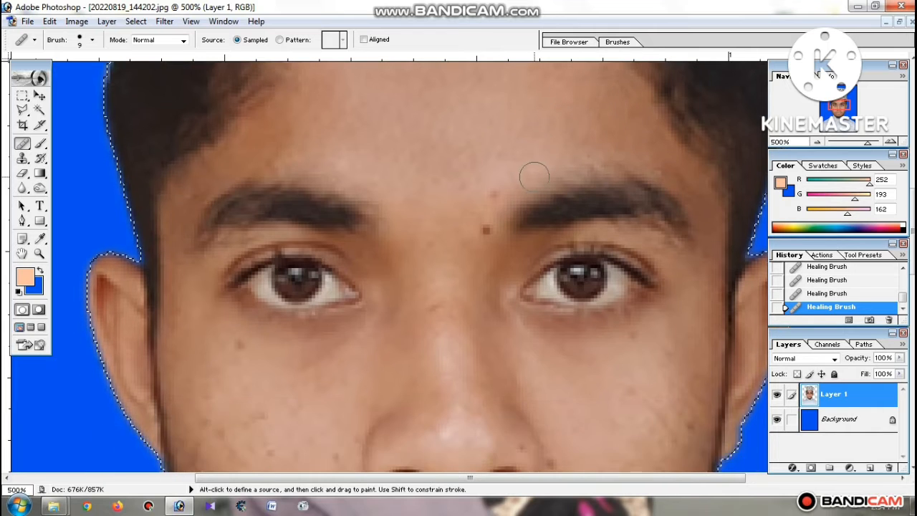
scroll(465, 147, down, 3)
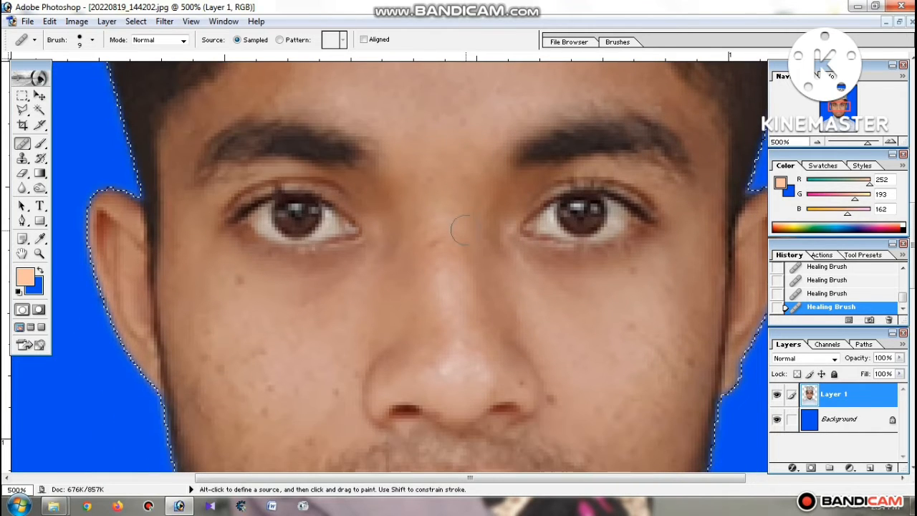
scroll(528, 131, down, 6)
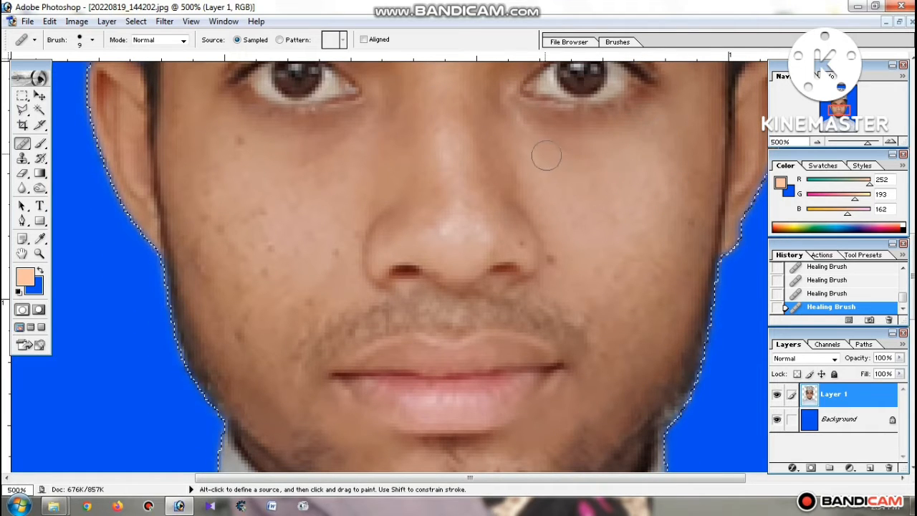
Heal the spots on the right-hand cheek and beside the nostril using skin sampled from that cheek
alt+click(606, 208)
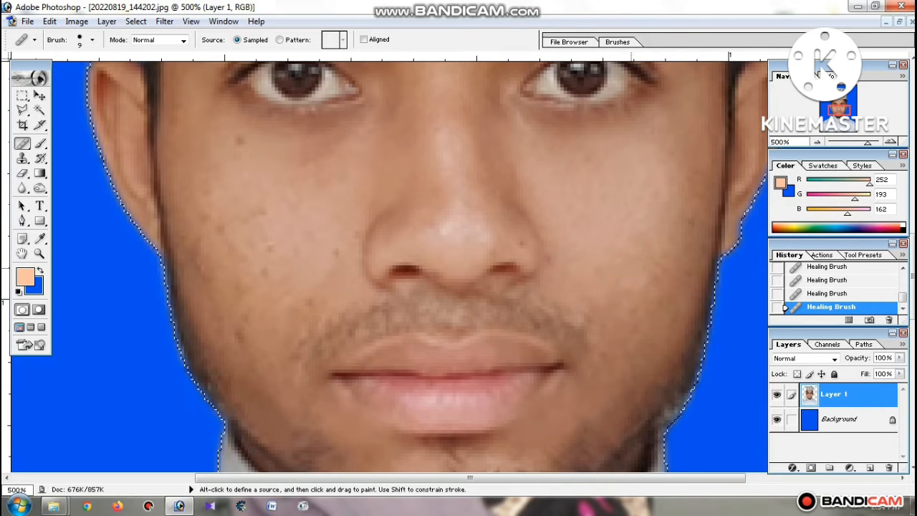
scroll(631, 231, down, 3)
click(598, 258)
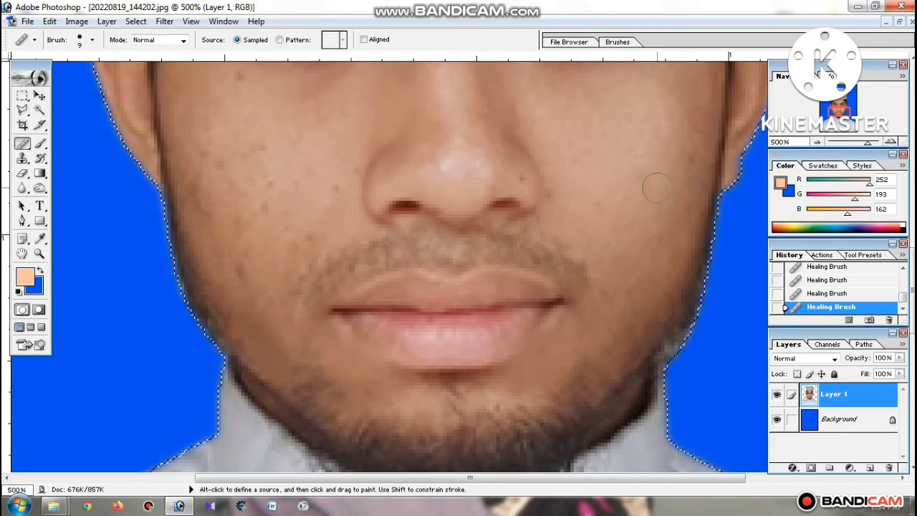
Heal the spots on the left-hand cheek and beside the left corner of the mouth with the Healing Brush
scroll(684, 154, down, 3)
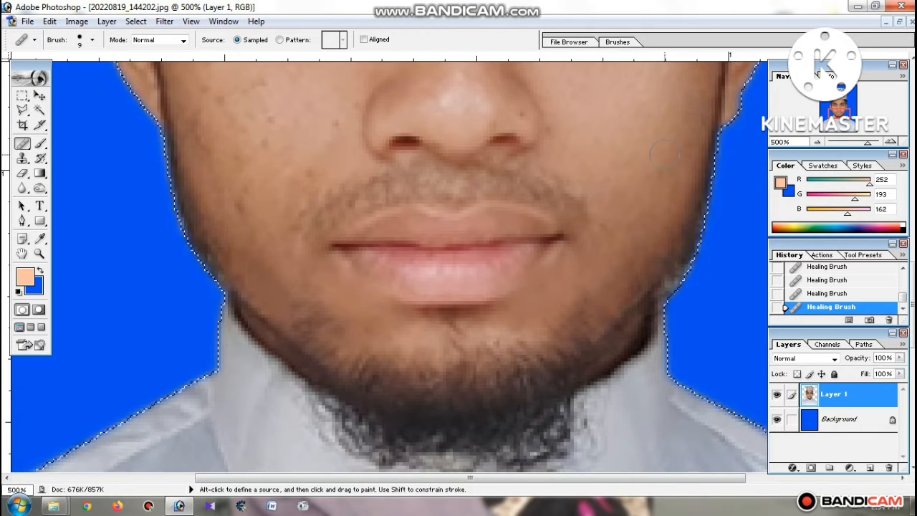
scroll(253, 211, up, 5)
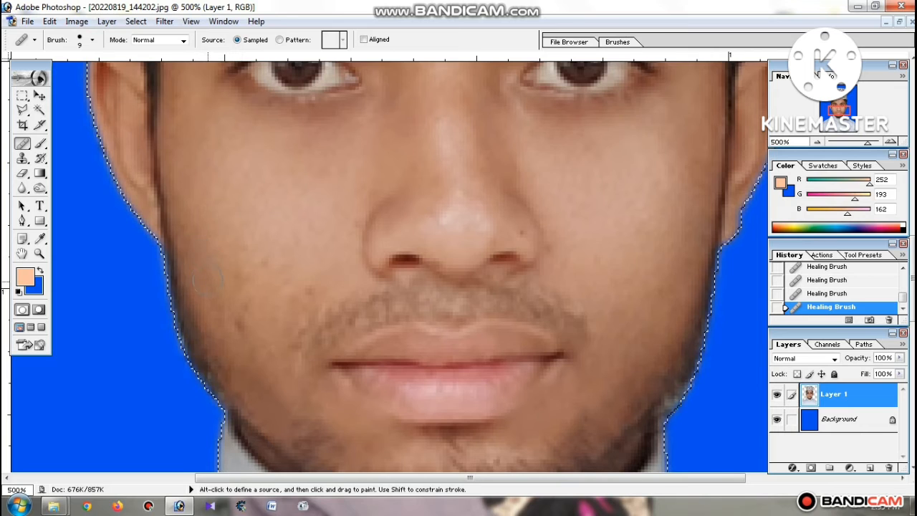
click(242, 321)
click(246, 336)
click(243, 272)
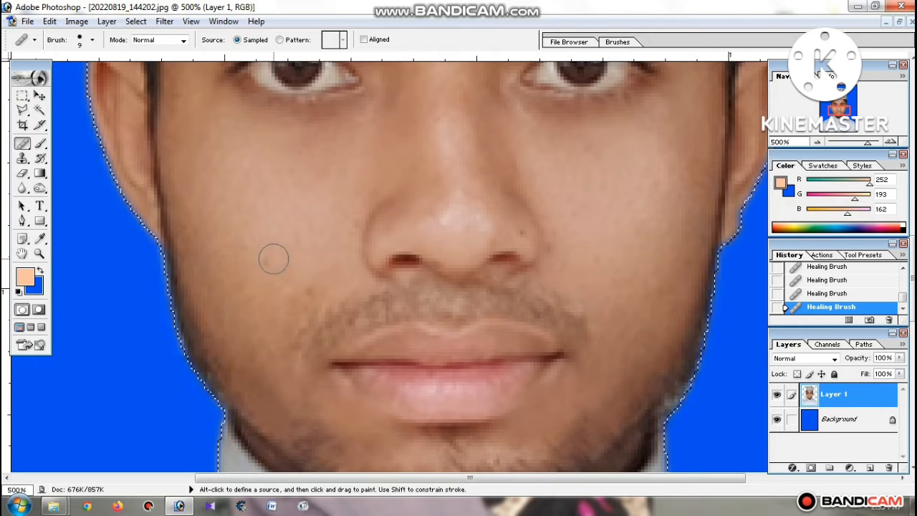
scroll(302, 286, down, 2)
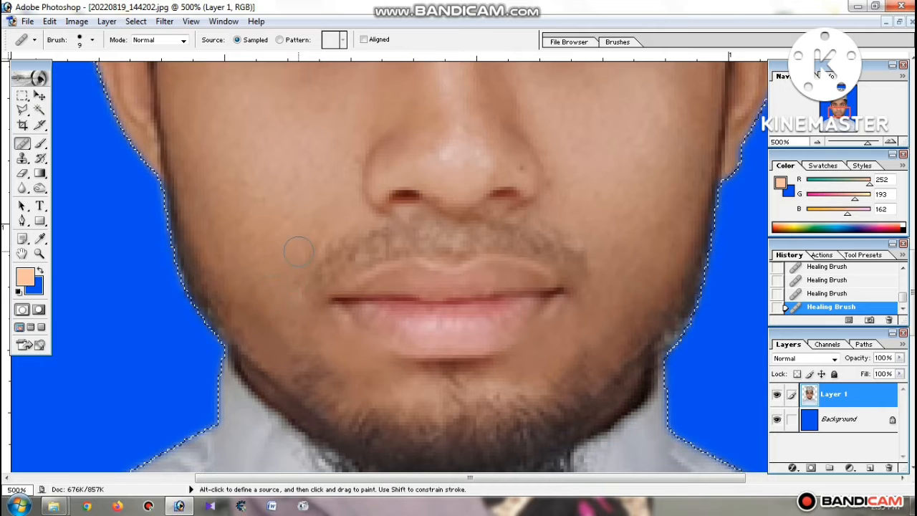
click(282, 321)
click(263, 303)
click(257, 285)
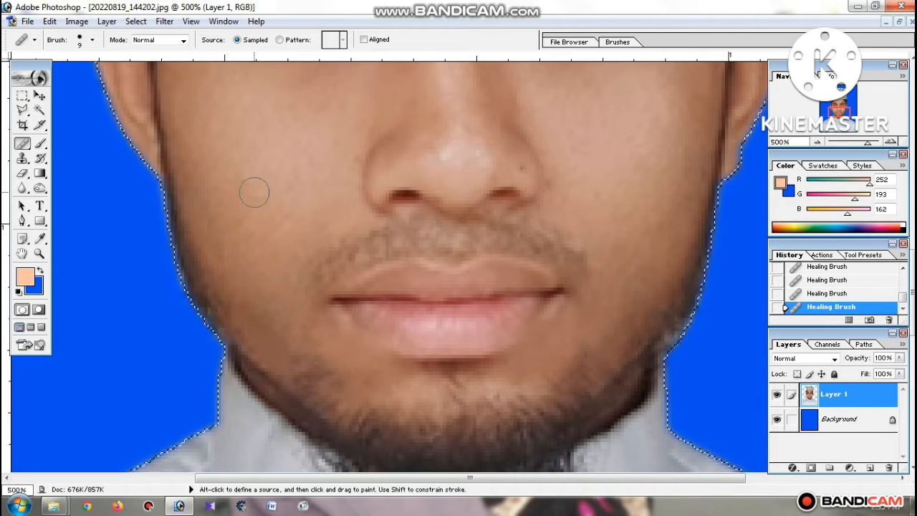
Examine the healed face at several magnifications for remaining blemishes
ctrl+alt+click(442, 229)
ctrl+alt+click(440, 222)
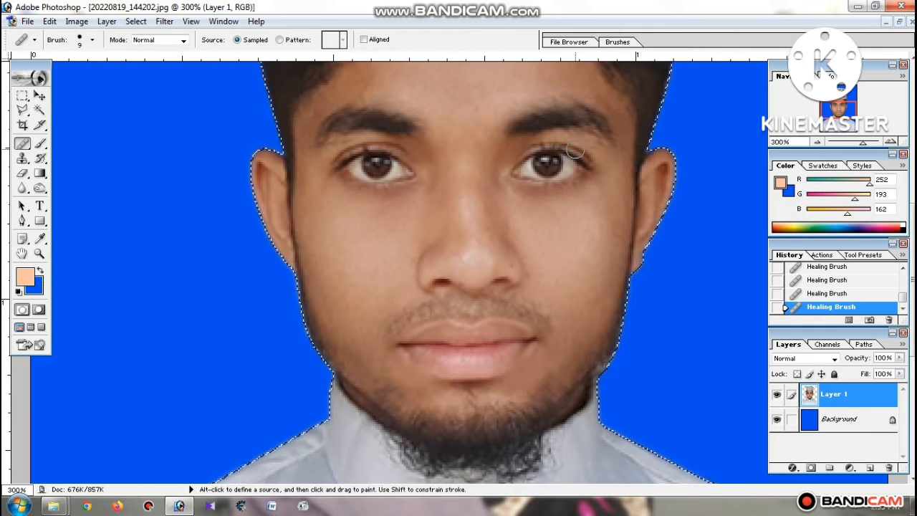
ctrl+alt+click(533, 223)
ctrl+alt+click(533, 223)
key(ctrl+0)
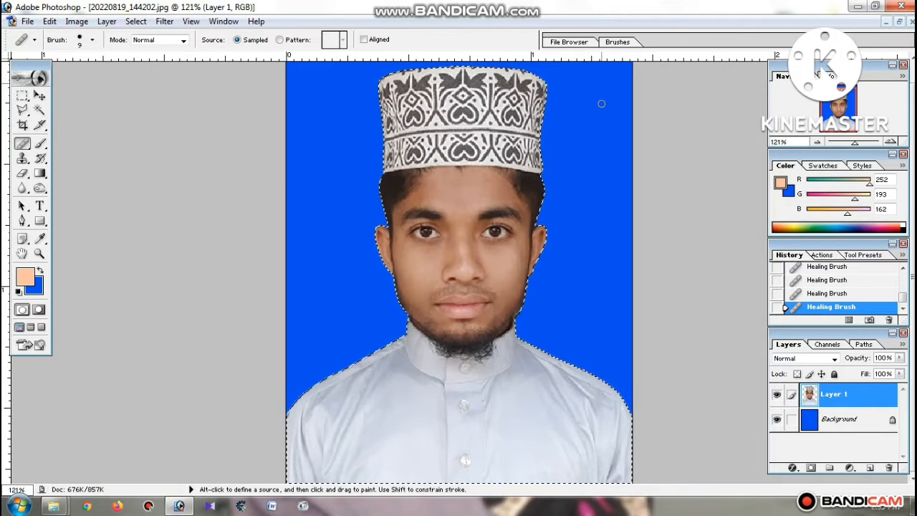
ctrl+click(491, 307)
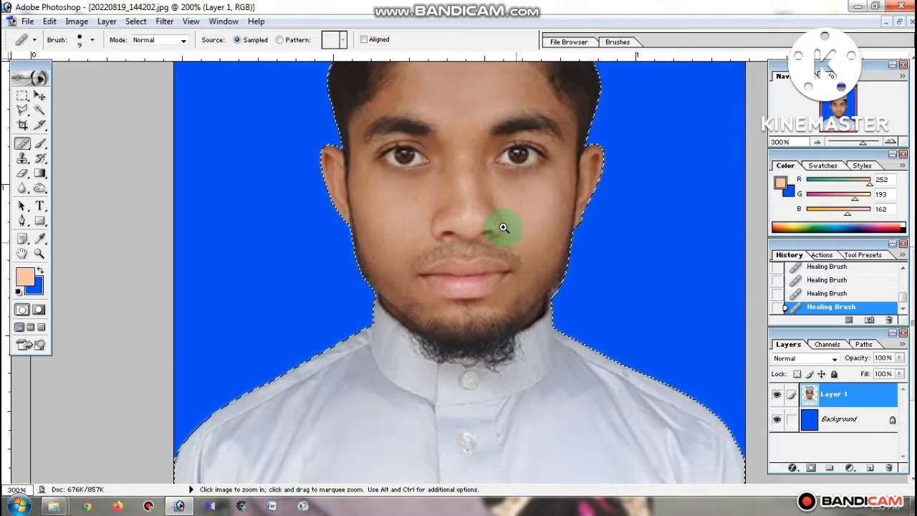
ctrl+click(496, 225)
ctrl+click(494, 222)
ctrl+click(494, 221)
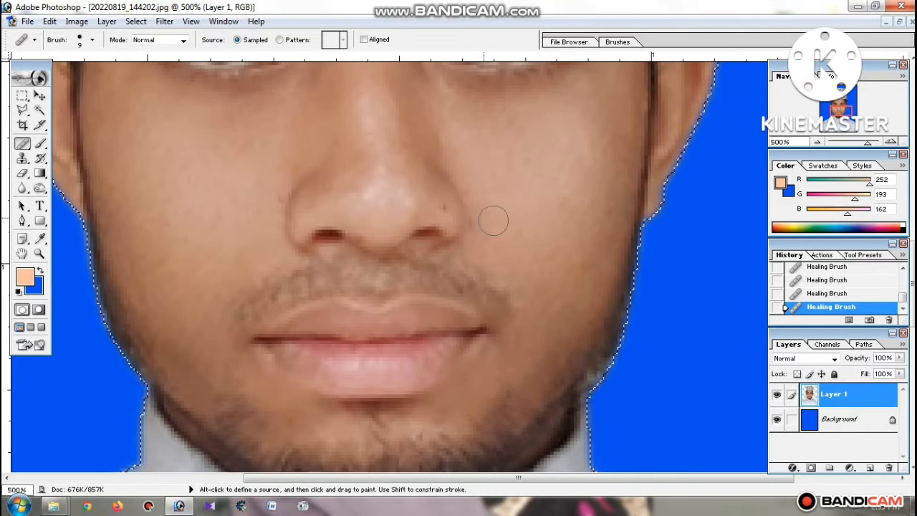
ctrl+alt+click(423, 213)
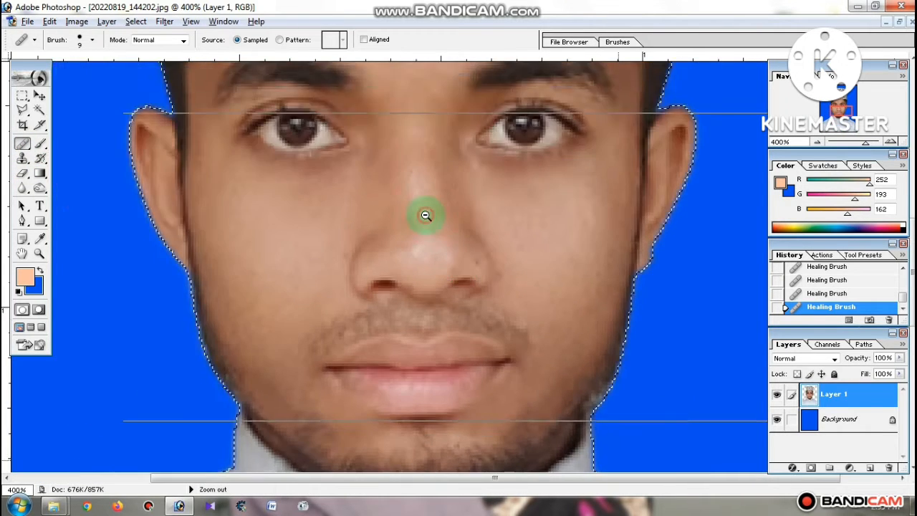
ctrl+alt+click(425, 215)
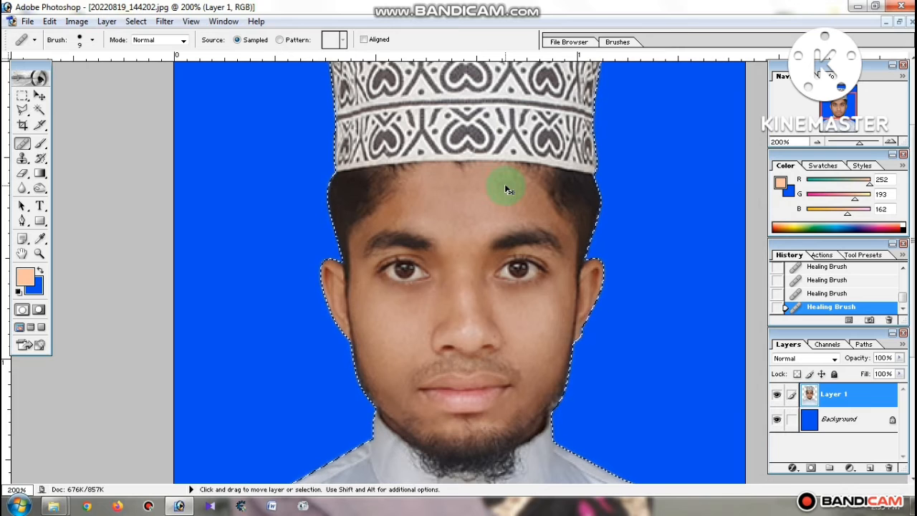
Start a Levels adjustment on the man's layer and apply the auto colour correction algorithm Enhance Per Channel Contrast
key(ctrl+l)
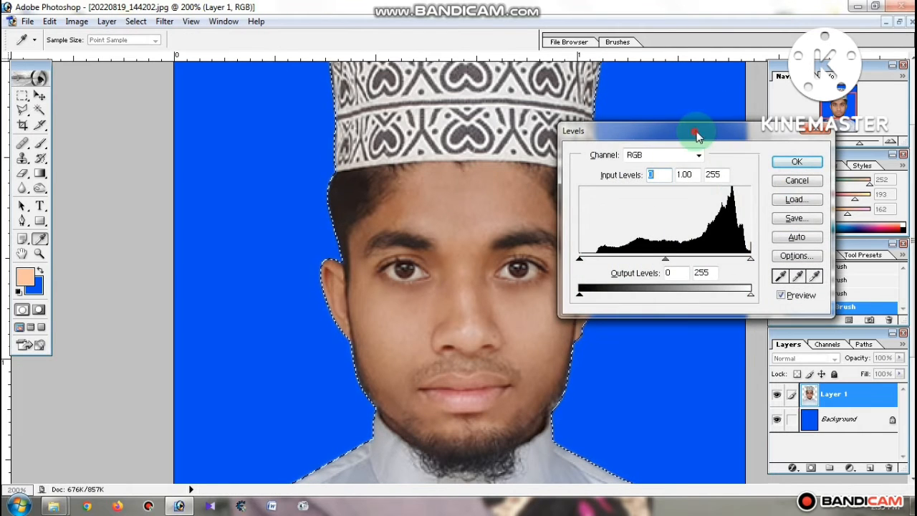
drag(697, 135, 756, 122)
click(854, 242)
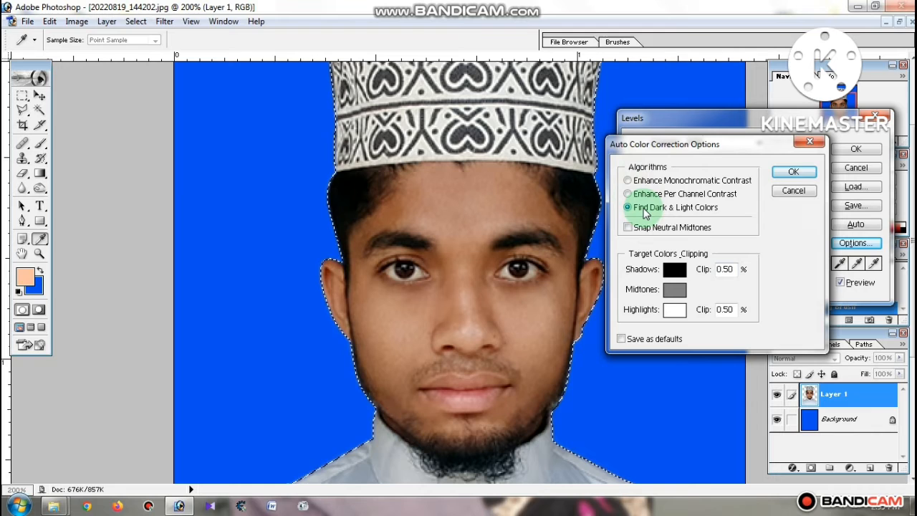
click(636, 194)
click(794, 174)
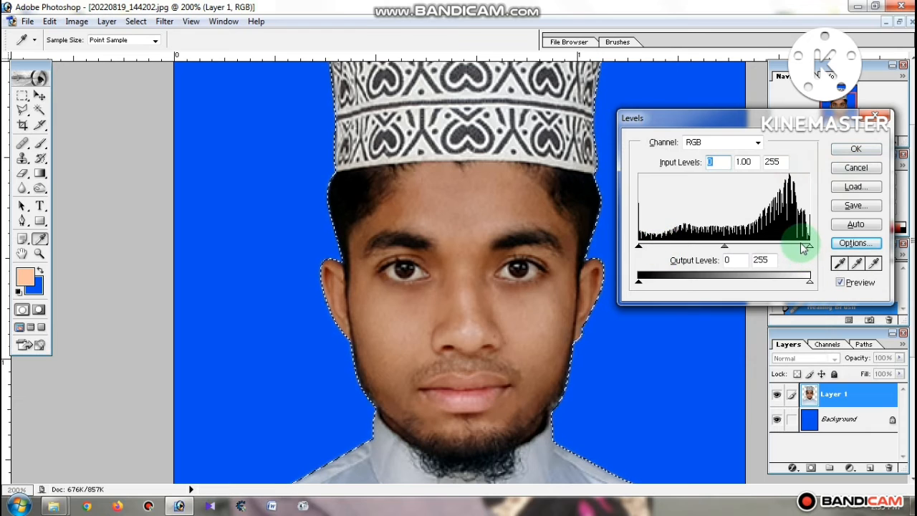
Brighten the man by setting the Levels white input to 220 and the midtones to 1.17, and apply the adjustment
drag(805, 247, 788, 250)
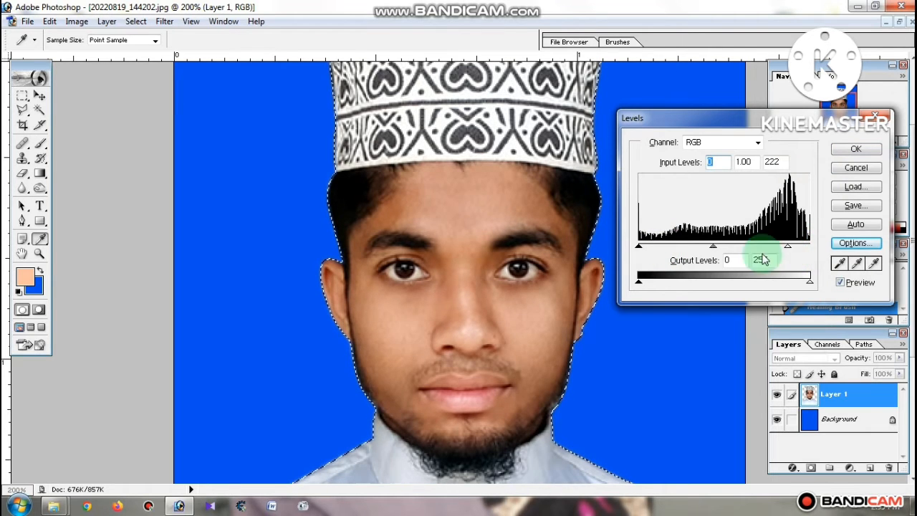
drag(713, 246, 710, 250)
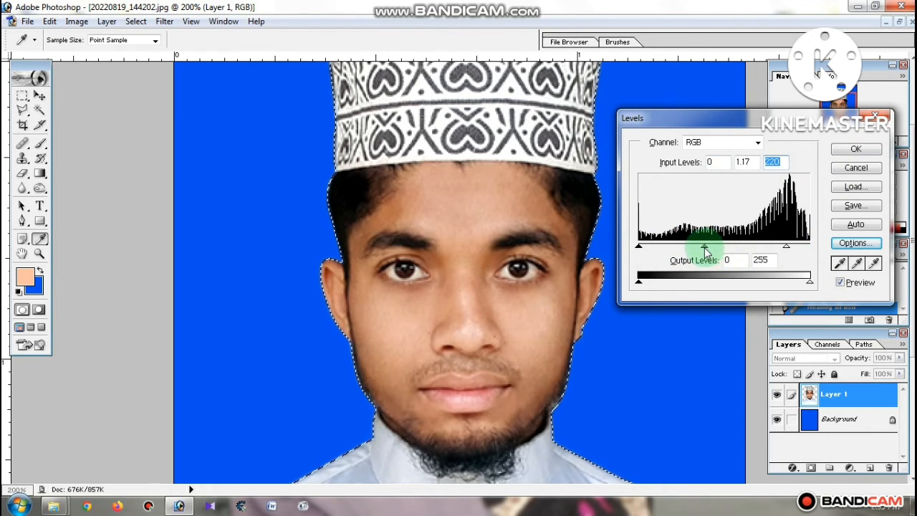
click(857, 149)
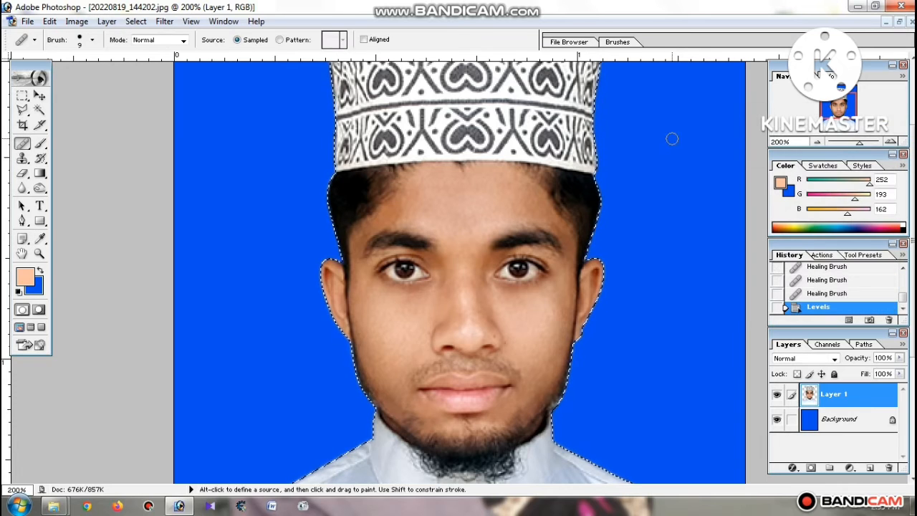
Switch to the Brush tool and sample the skin colour from the left-hand cheek as the painting colour
alt+click(543, 235)
alt+click(543, 235)
key(ctrl+0)
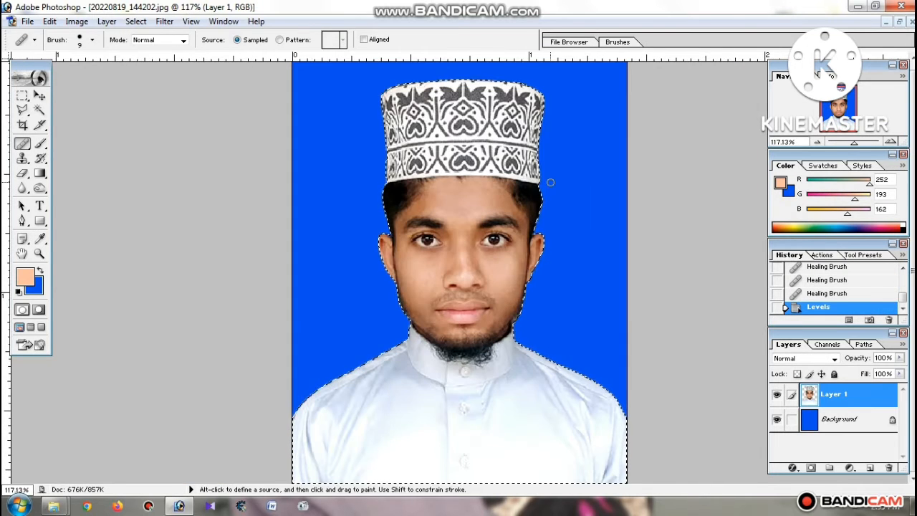
ctrl+click(467, 213)
ctrl+click(469, 209)
scroll(493, 128, down, 6)
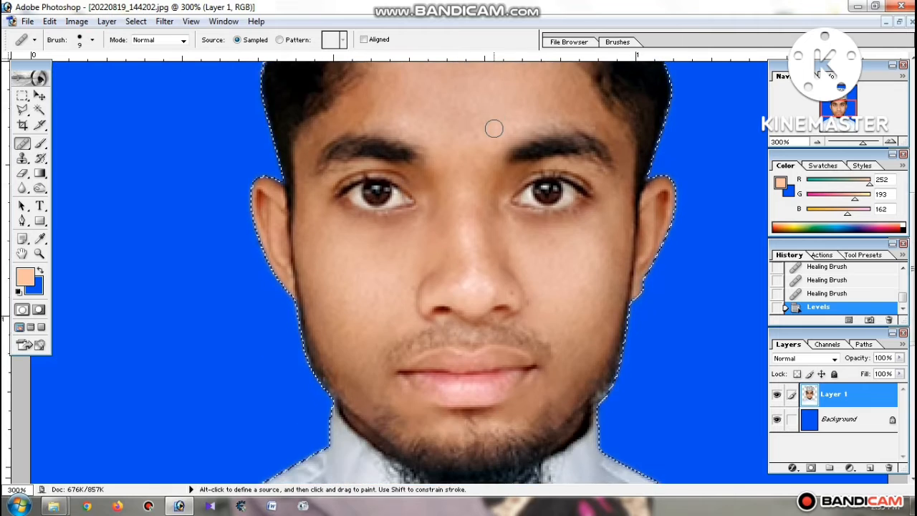
scroll(494, 128, down, 3)
click(40, 143)
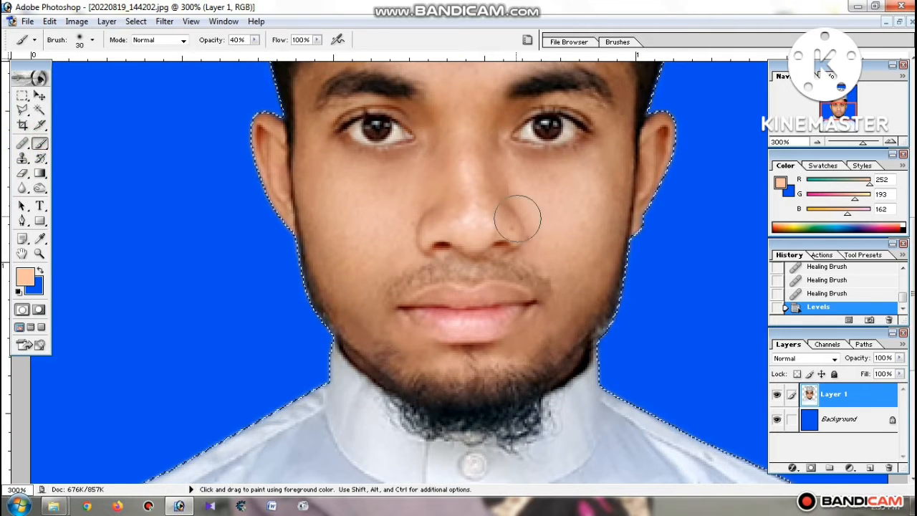
alt+click(355, 207)
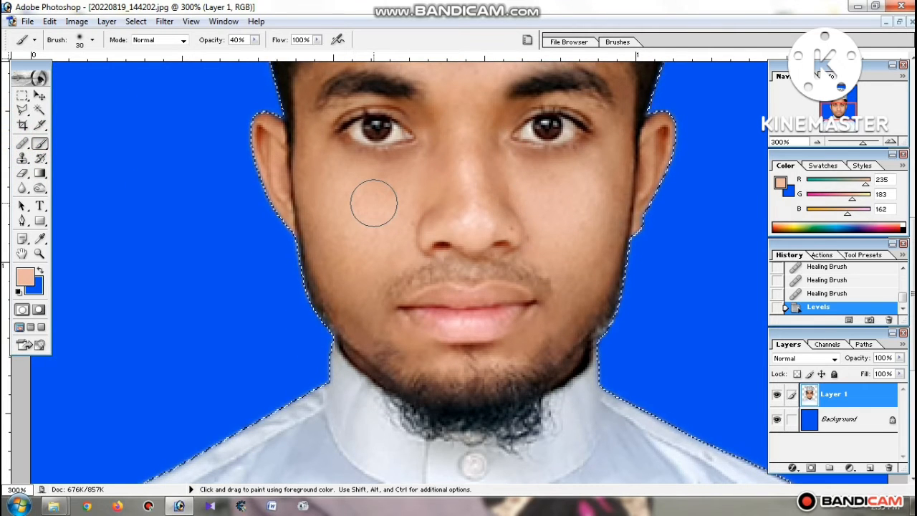
key(bracketright)
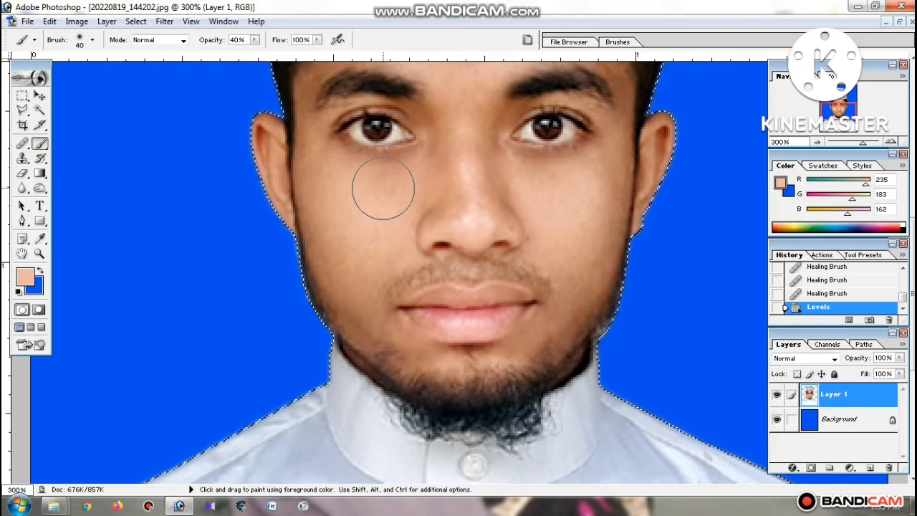
key(bracketleft)
mouse_move(450, 134)
mouse_down()
mouse_move(452, 163)
mouse_move(439, 163)
mouse_up()
click(817, 279)
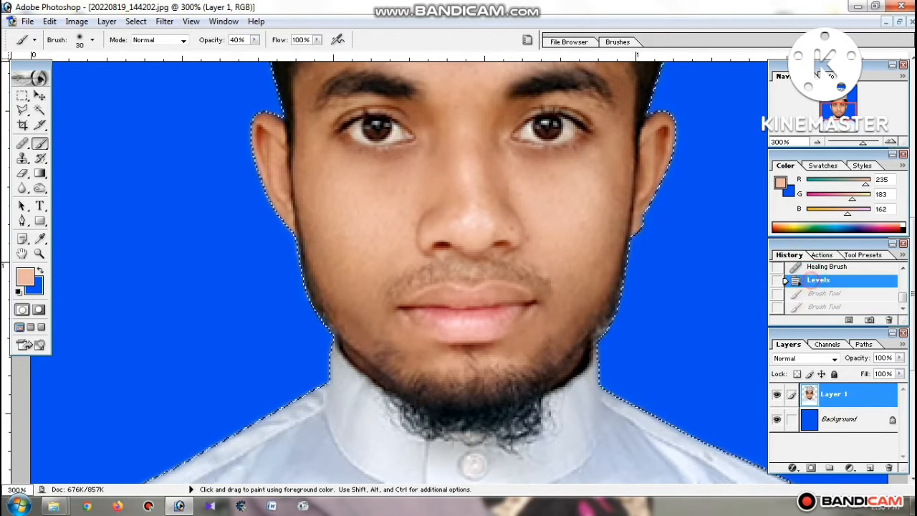
Set the brush opacity to 5% and lightly paint the skin below the left-hand eye with colour resampled from the cheek
drag(249, 39, 190, 55)
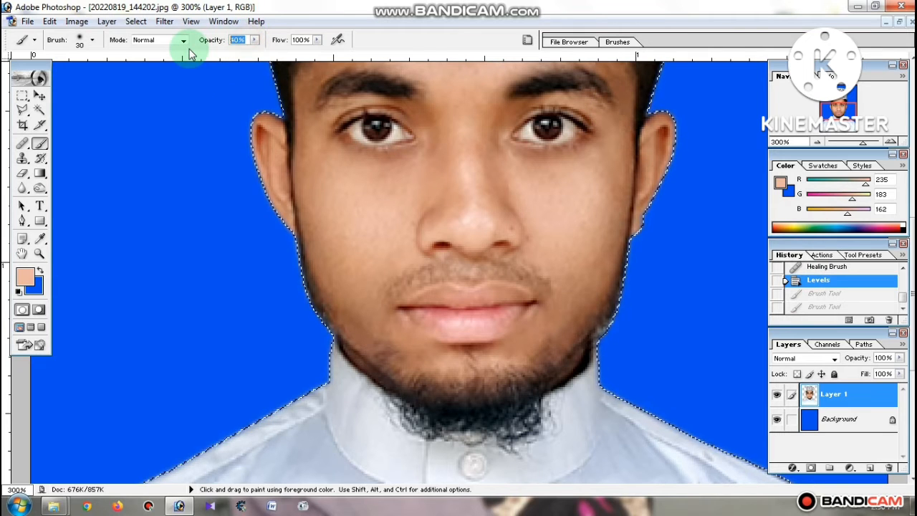
text(5)
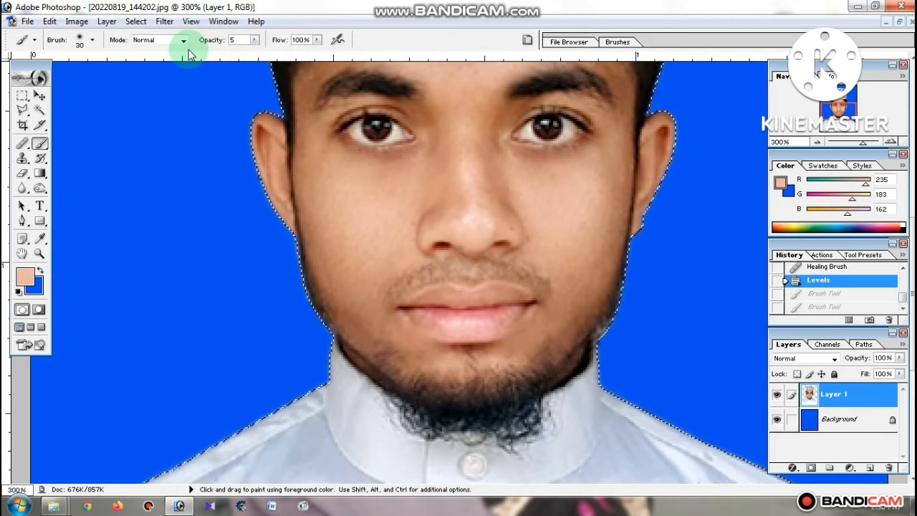
mouse_move(375, 207)
mouse_down()
mouse_move(396, 221)
mouse_move(423, 171)
mouse_up()
alt+click(368, 208)
mouse_move(424, 171)
mouse_down()
mouse_move(377, 174)
mouse_move(346, 162)
mouse_up()
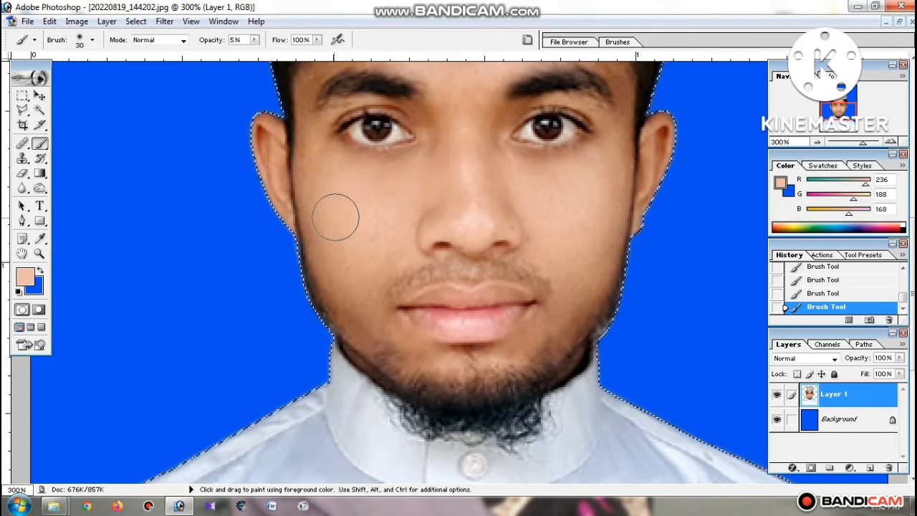
Smooth the cheeks, forehead and eye surroundings with light skin-colour brush strokes at 5% opacity, reducing the brush size to 20
scroll(351, 179, up, 1)
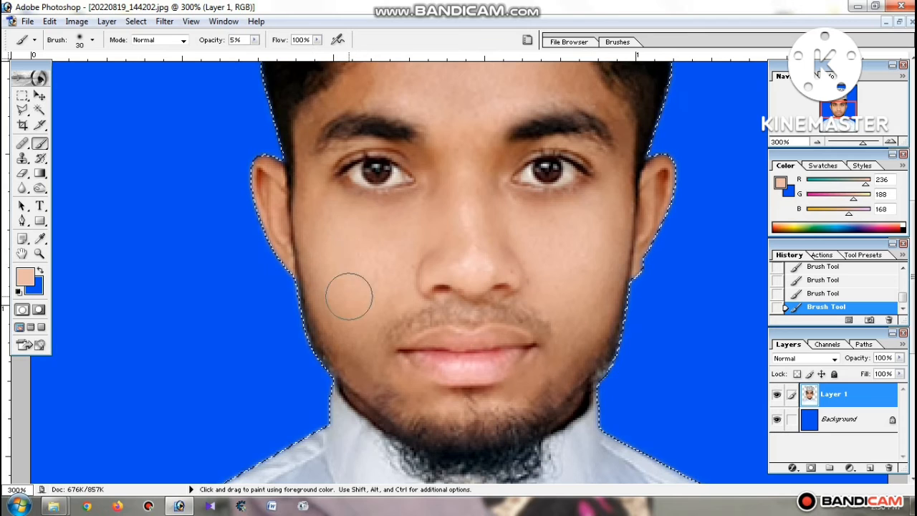
scroll(565, 241, down, 2)
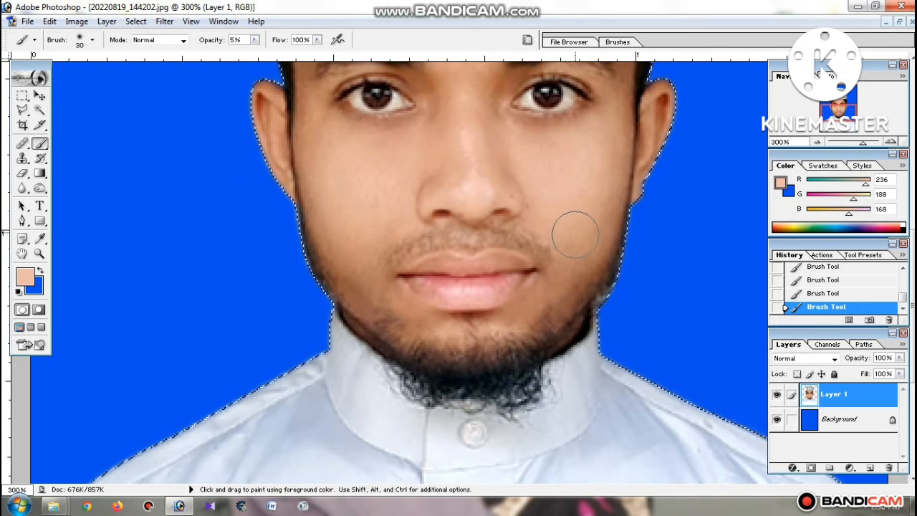
scroll(361, 190, up, 1)
scroll(359, 198, up, 3)
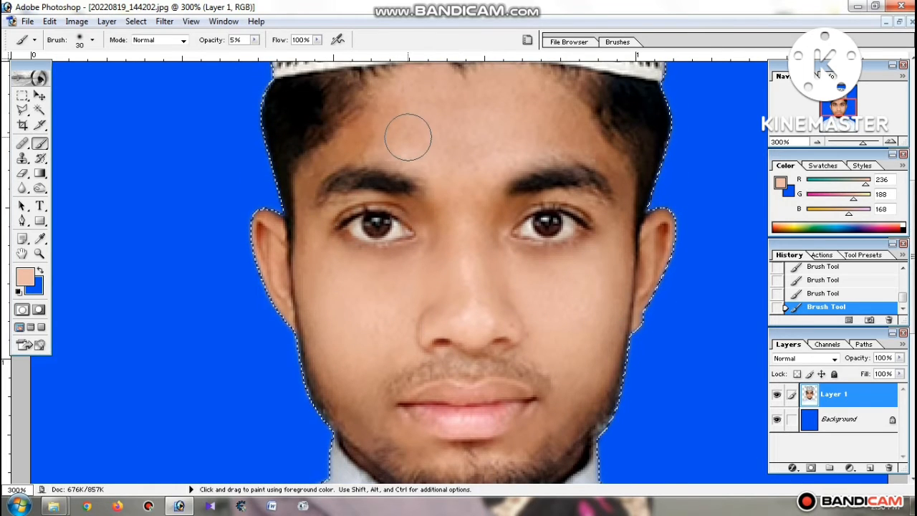
scroll(498, 185, up, 1)
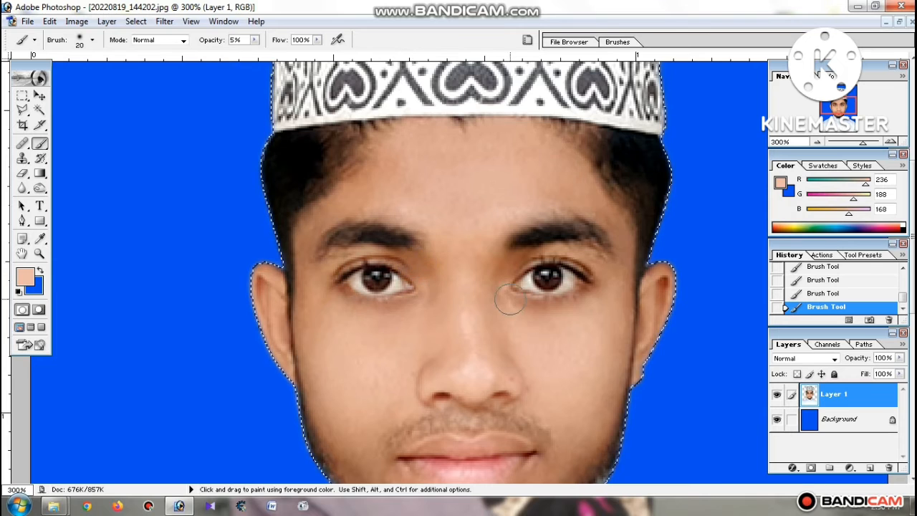
scroll(494, 316, down, 7)
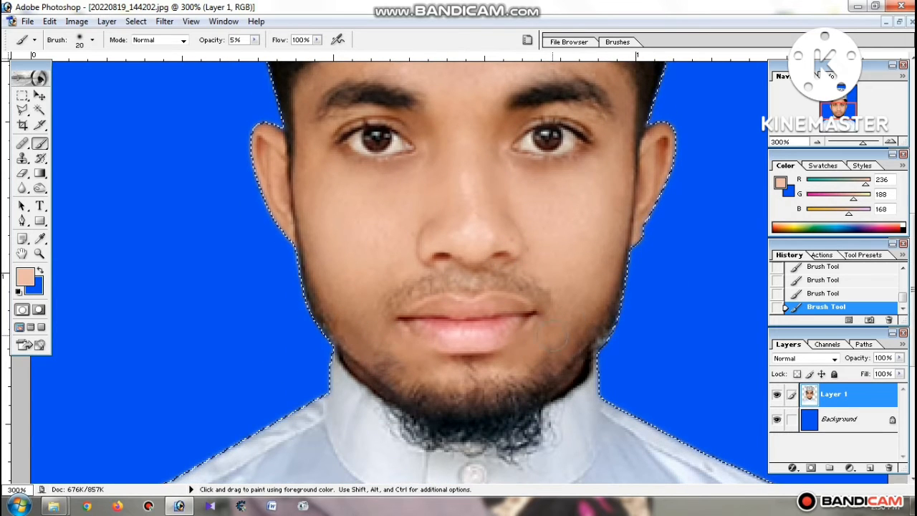
scroll(583, 293, down, 3)
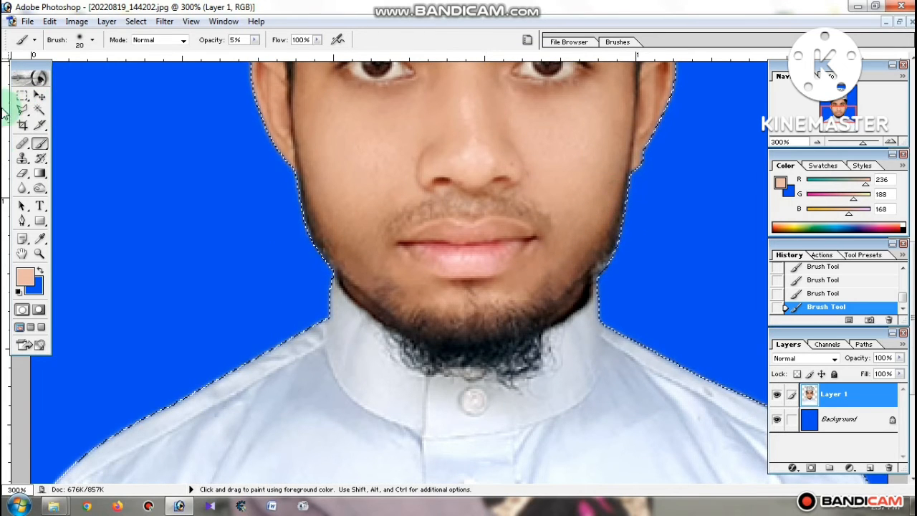
Deepen the man's dark tones with Selective Color by setting Black to +26% for the Blacks, and apply it
click(41, 222)
alt+click(518, 274)
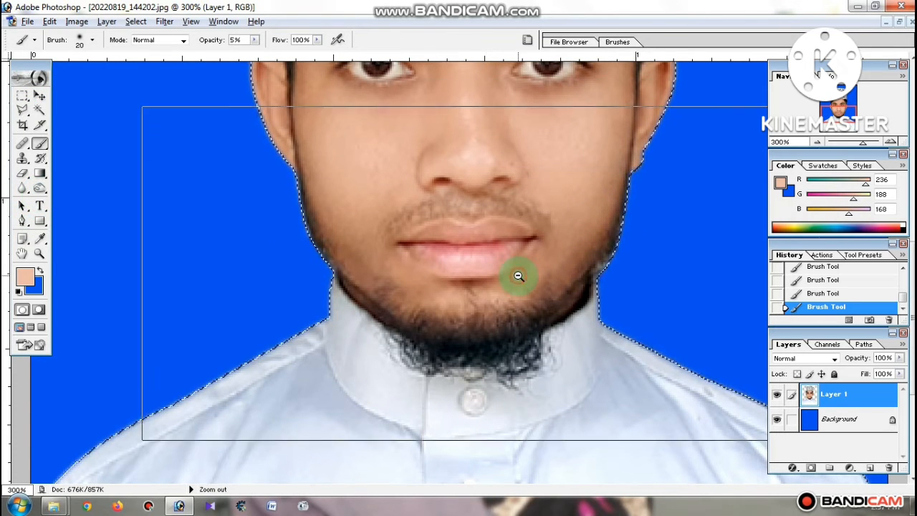
alt+click(519, 271)
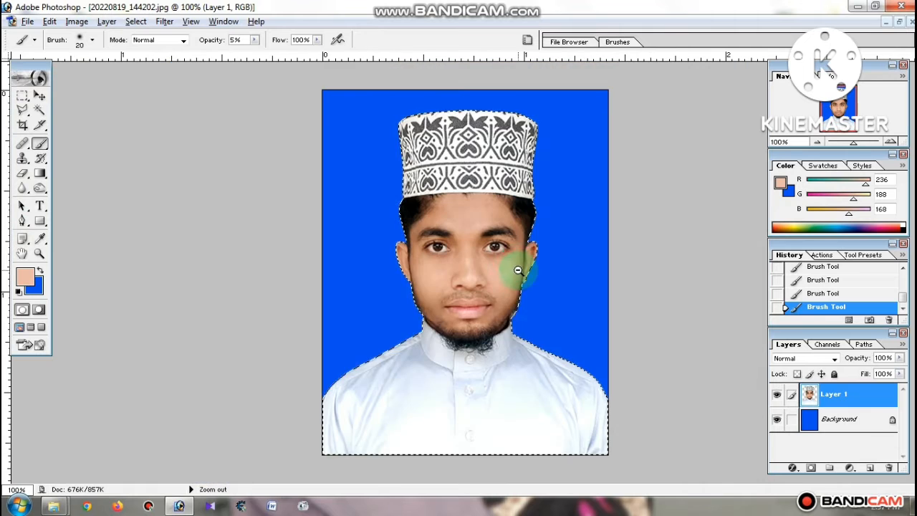
click(77, 21)
mouse_move(136, 56)
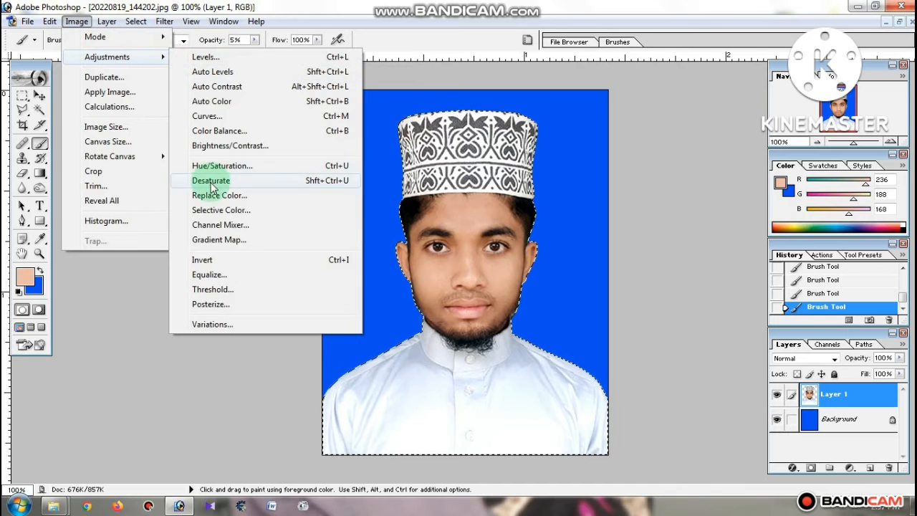
click(219, 210)
click(735, 93)
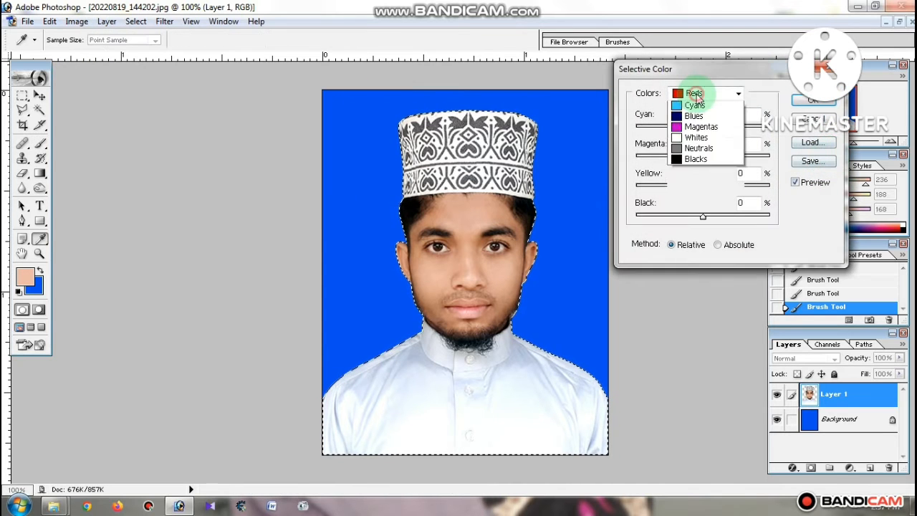
click(702, 197)
drag(703, 216, 718, 216)
click(721, 214)
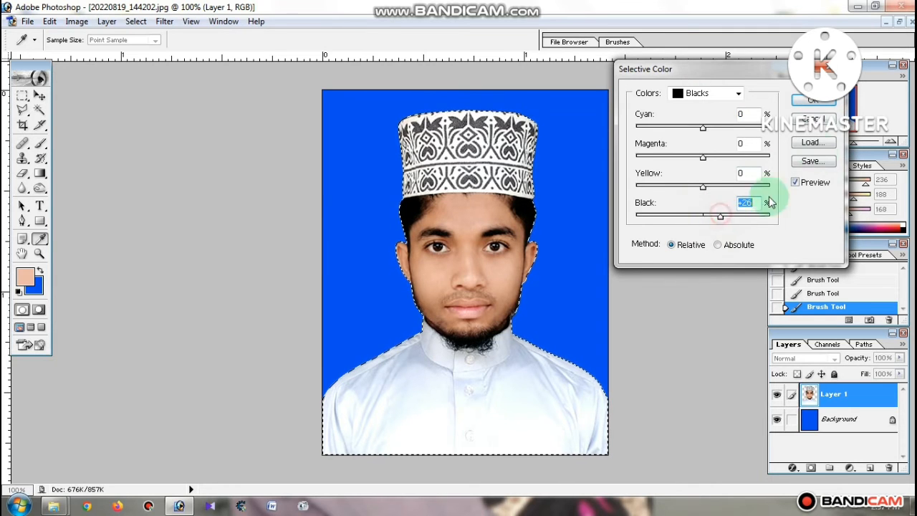
click(814, 100)
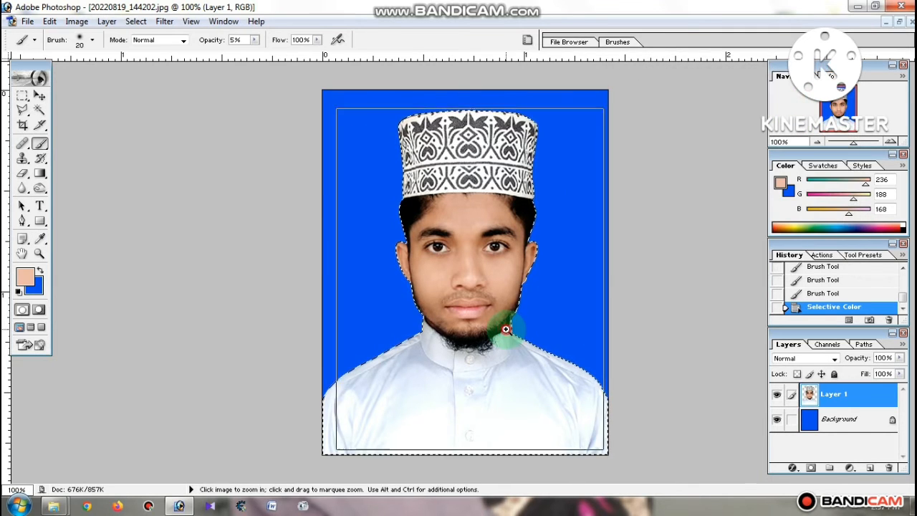
Darken the beard along both jaw edges and under the chin with the Burn tool at brush size 20
ctrl+click(506, 329)
ctrl+click(508, 318)
ctrl+click(486, 252)
scroll(344, 244, up, 2)
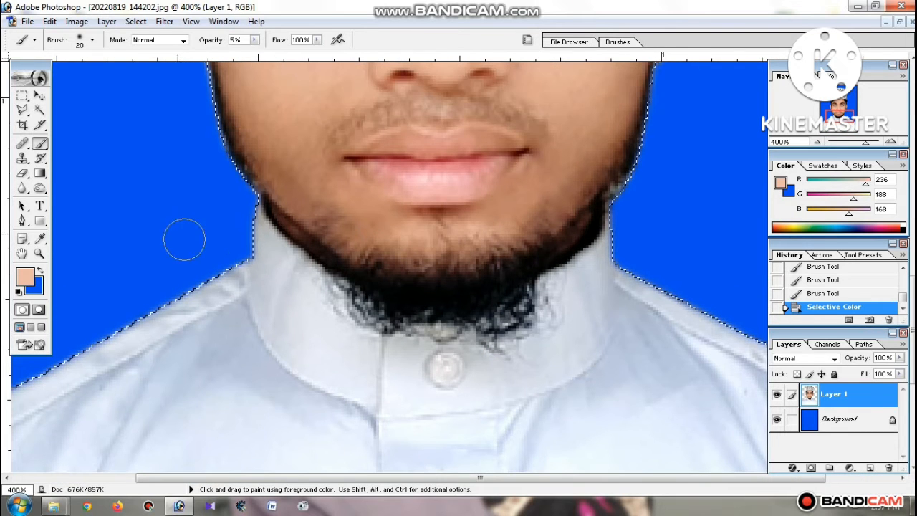
click(40, 188)
scroll(180, 184, up, 3)
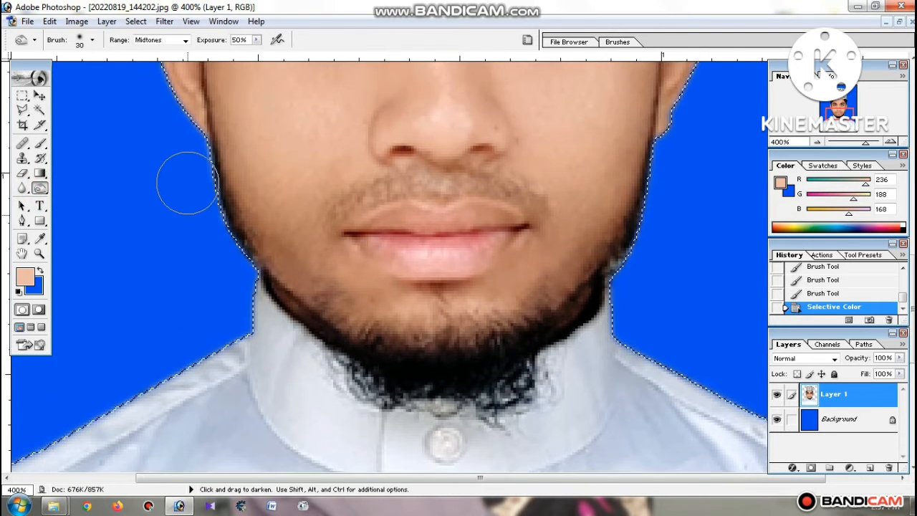
scroll(188, 184, up, 1)
key(bracketleft)
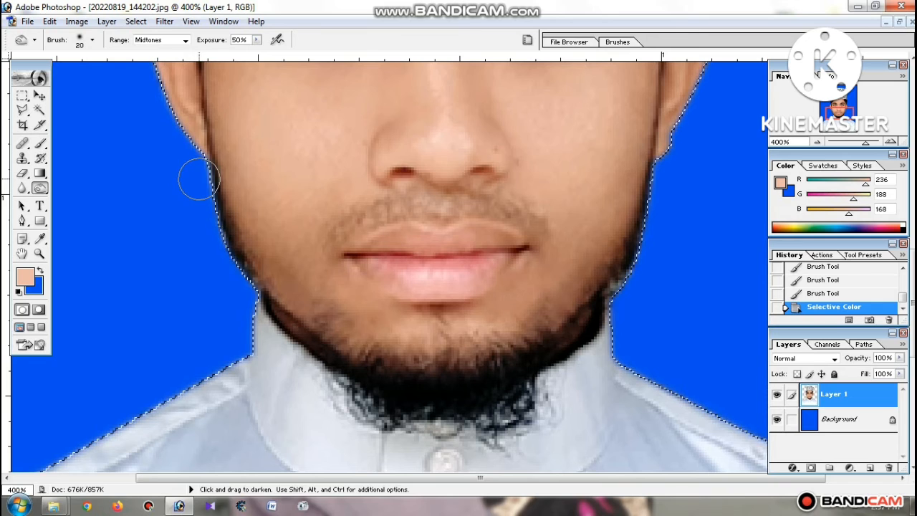
drag(230, 274, 219, 237)
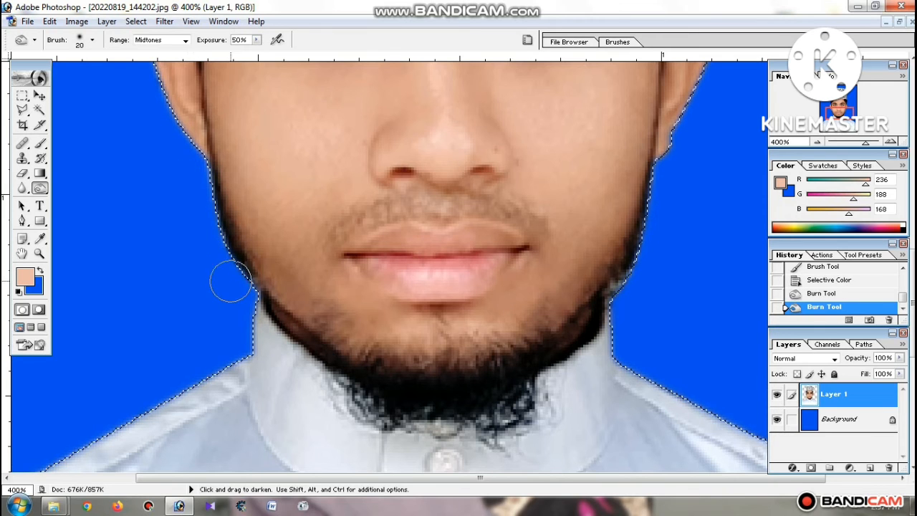
drag(230, 282, 235, 281)
drag(235, 281, 240, 279)
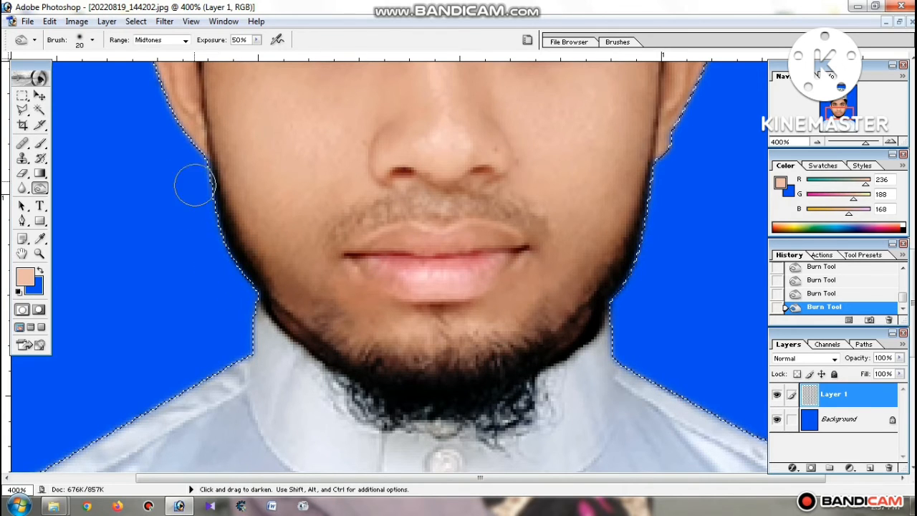
mouse_move(553, 338)
mouse_down()
mouse_move(480, 382)
mouse_move(385, 372)
mouse_move(406, 399)
mouse_move(538, 413)
mouse_move(398, 396)
mouse_up()
key(alt+space)
click(830, 180)
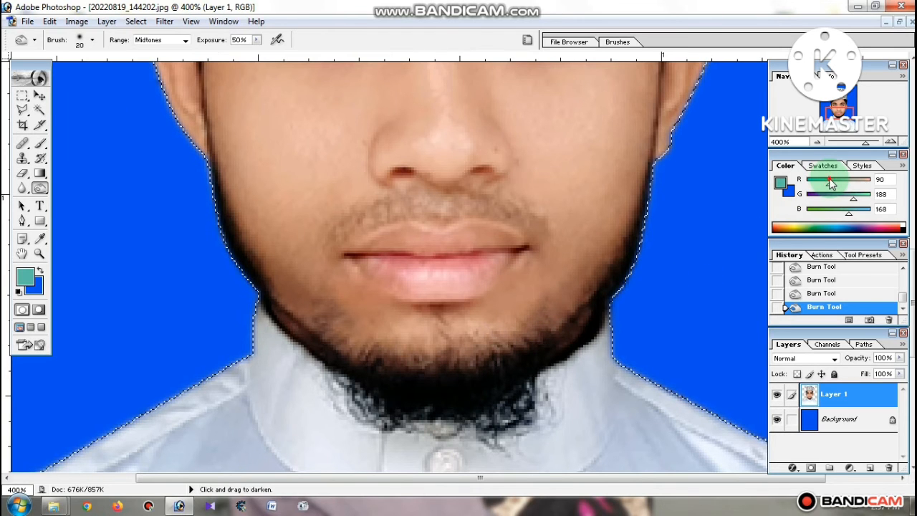
key(alt+space)
key(alt+space)
Clear the selection around the man and switch to the Crop tool
alt+click(584, 172)
alt+click(608, 157)
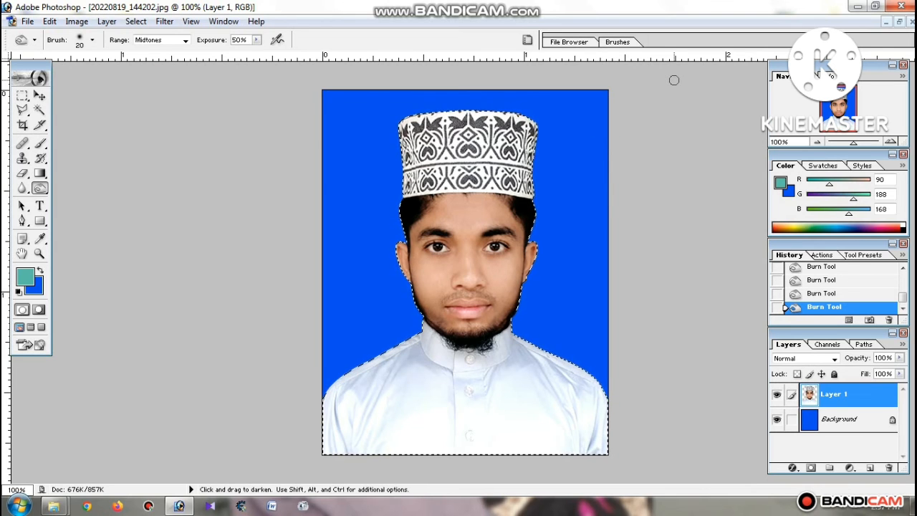
click(26, 95)
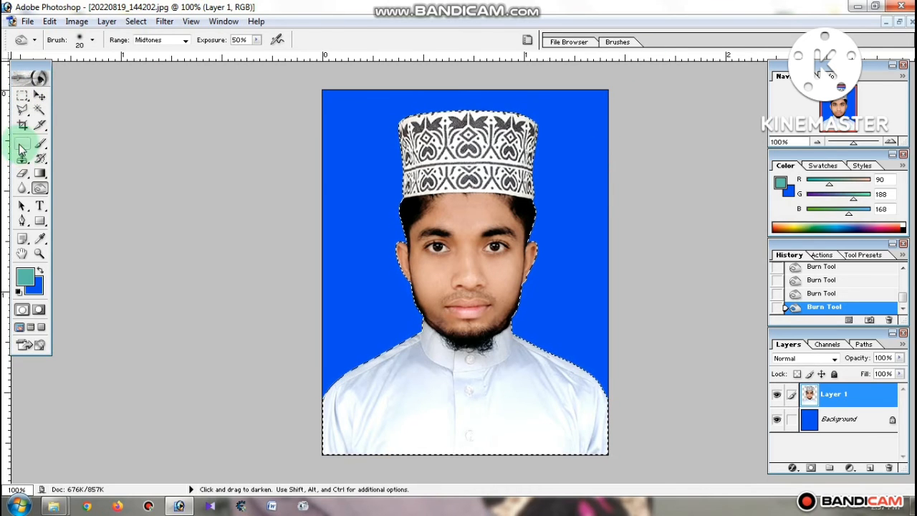
click(23, 125)
click(179, 145)
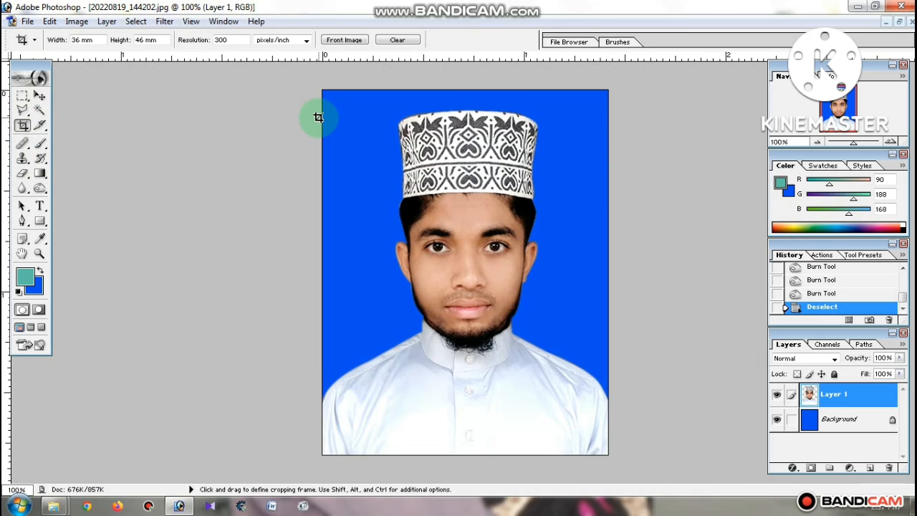
Apply the Grain Surgery 2 Remove Grain filter to the man's layer with noise reduction set to 15%
click(165, 22)
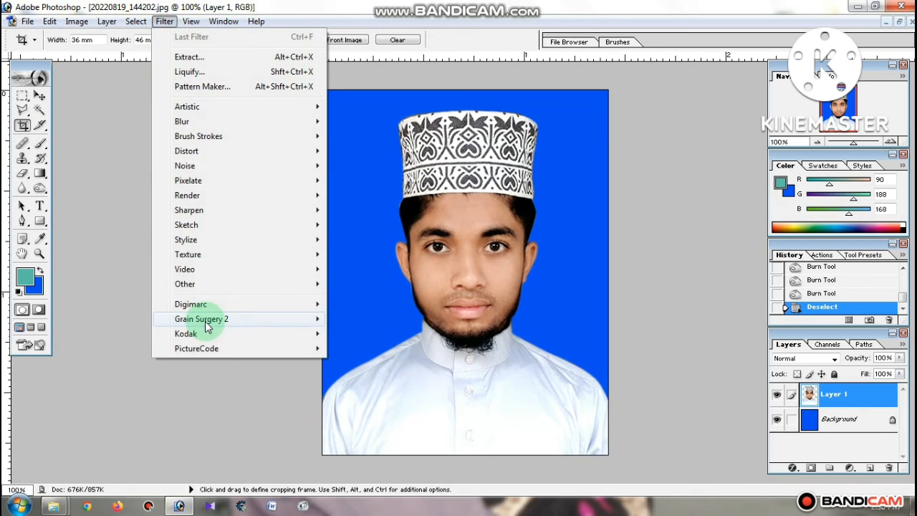
mouse_move(319, 327)
click(354, 348)
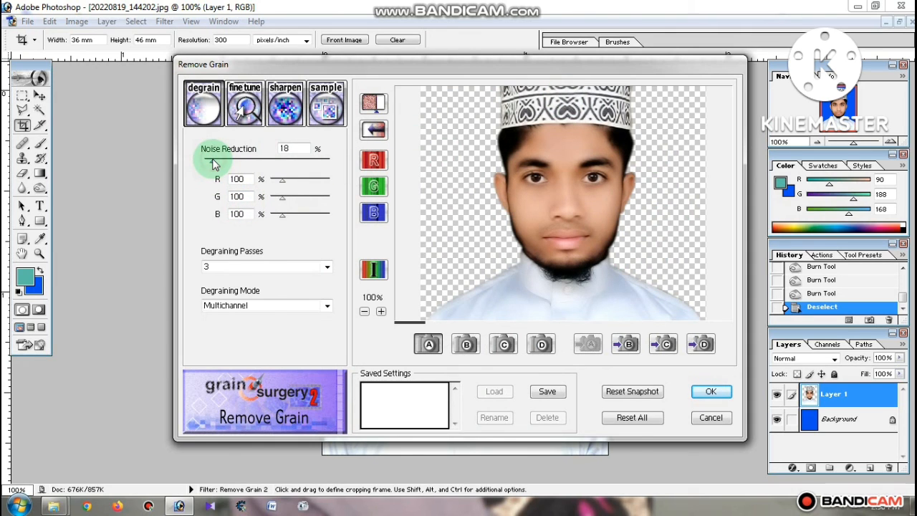
drag(213, 164, 210, 166)
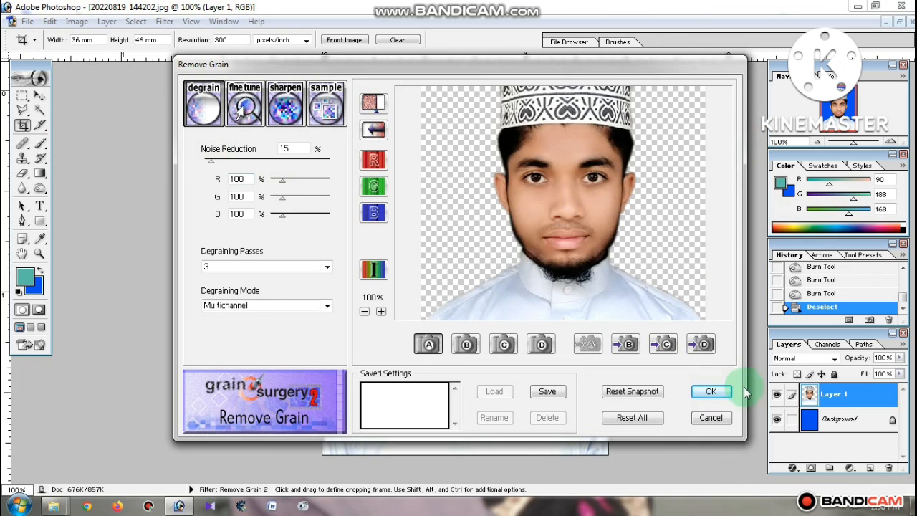
click(711, 392)
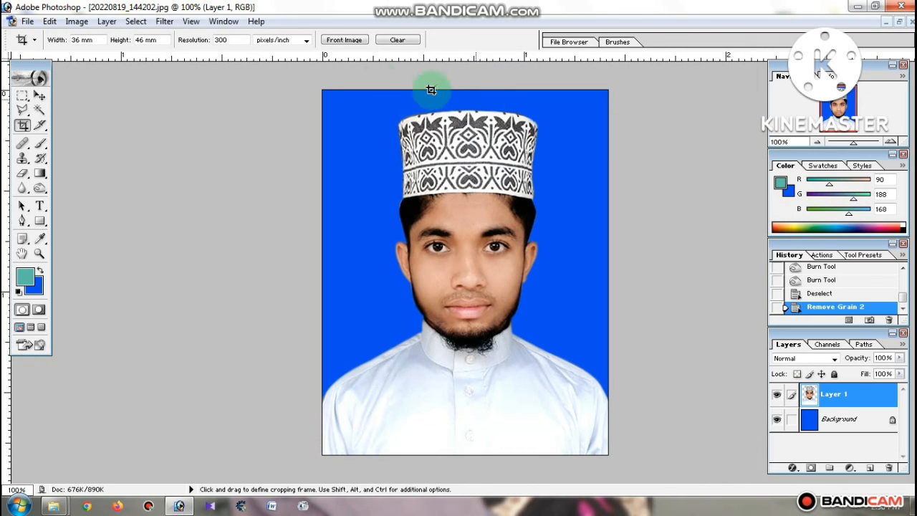
Smooth the man's skin with the Kodak DIGITAL GEM Airbrush Professional filter at a blending of 50
click(164, 24)
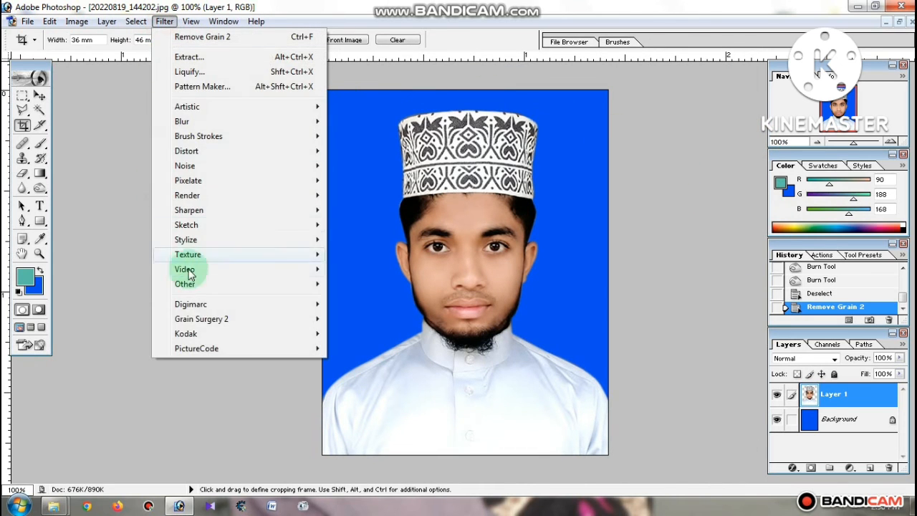
mouse_move(315, 334)
click(362, 336)
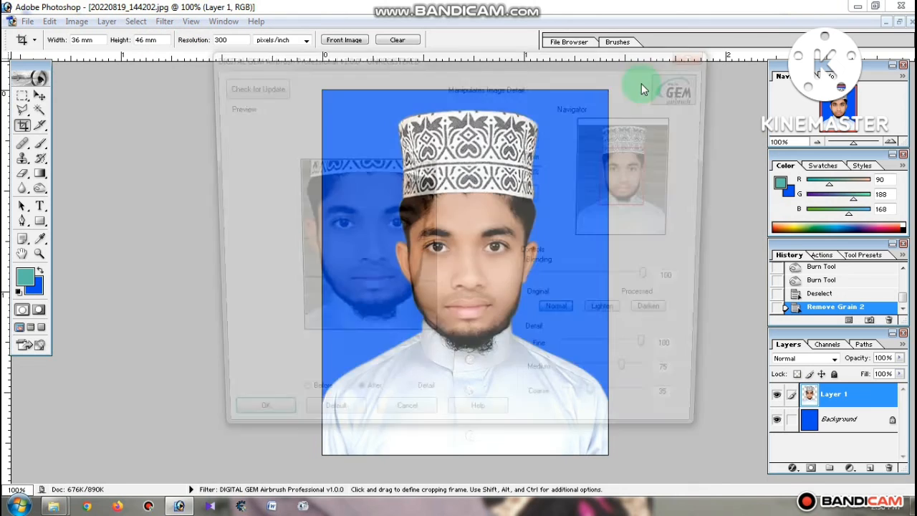
click(586, 282)
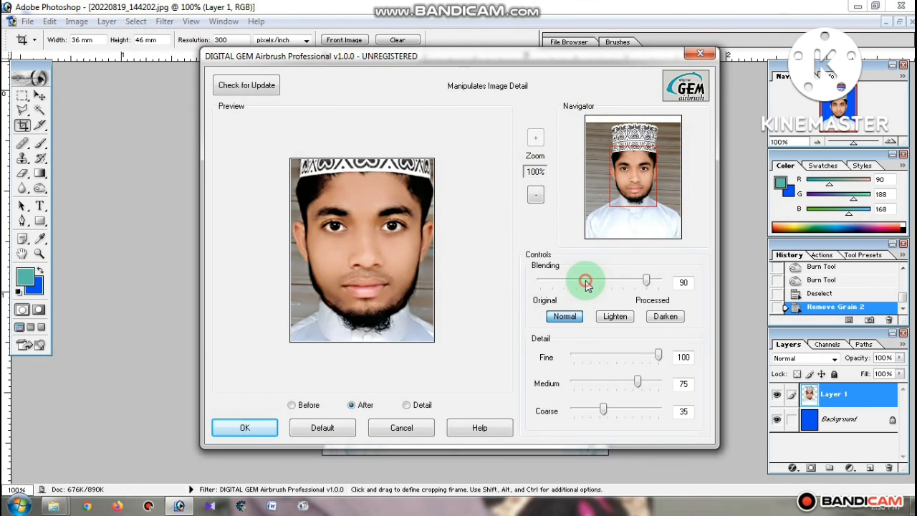
click(586, 284)
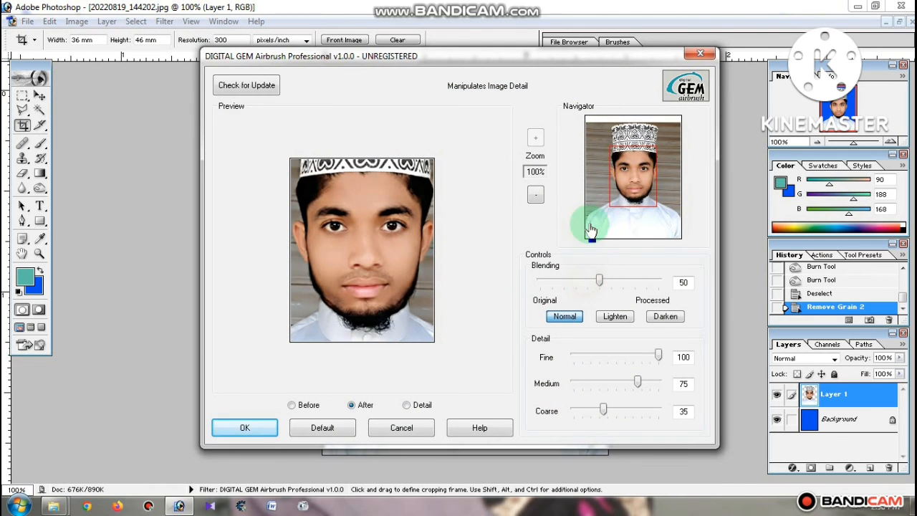
click(246, 427)
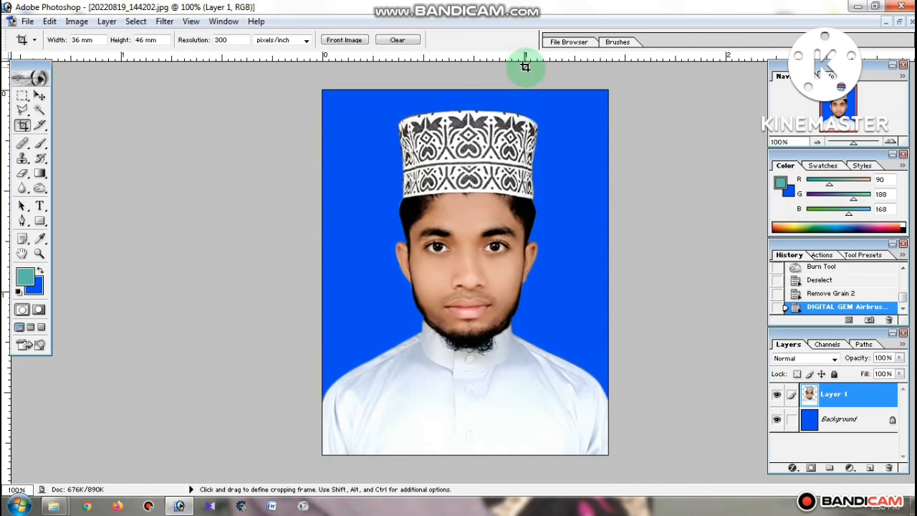
Examine the smoothed portrait as a whole and the facial skin up close
scroll(520, 222, down, 2)
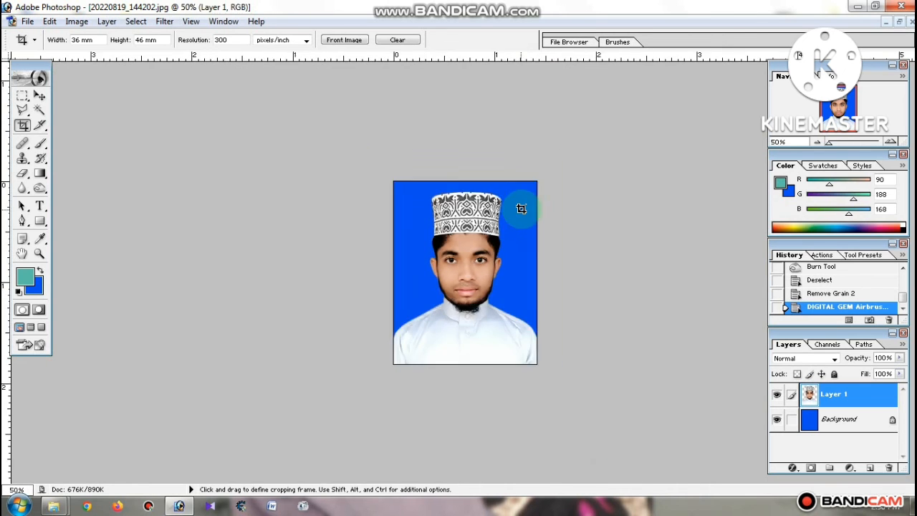
scroll(522, 209, up, 3)
alt+click(521, 209)
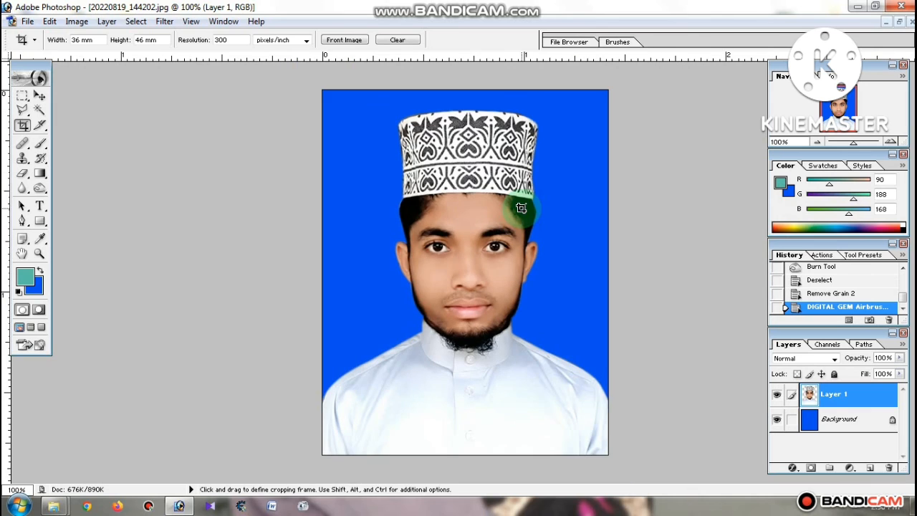
ctrl+click(481, 280)
ctrl+click(481, 281)
ctrl+click(481, 280)
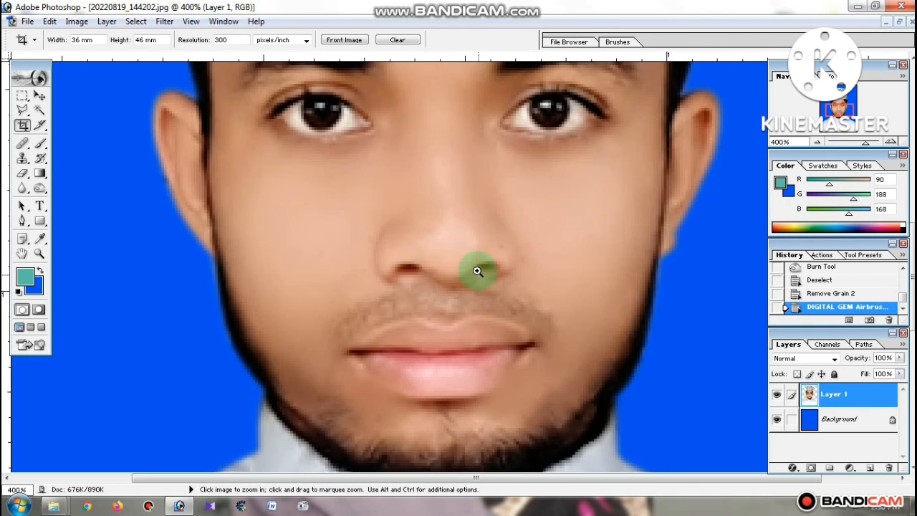